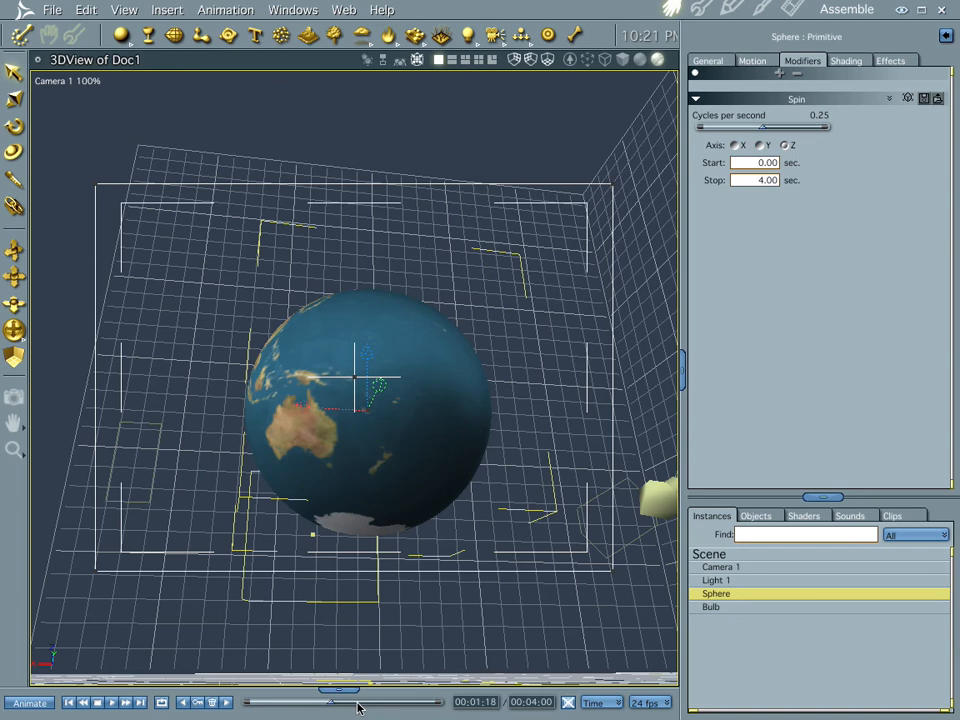
# Preview the sphere's spin at several points of the animation, return to the first frame and check the rendered image
pyautogui.click(405, 703)
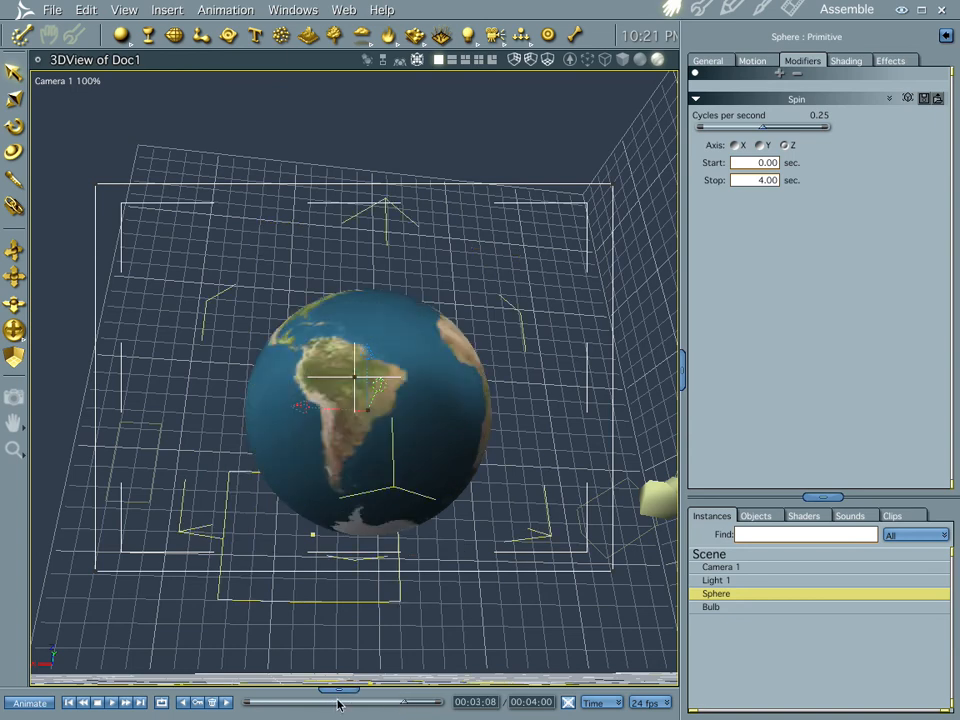
pyautogui.click(250, 703)
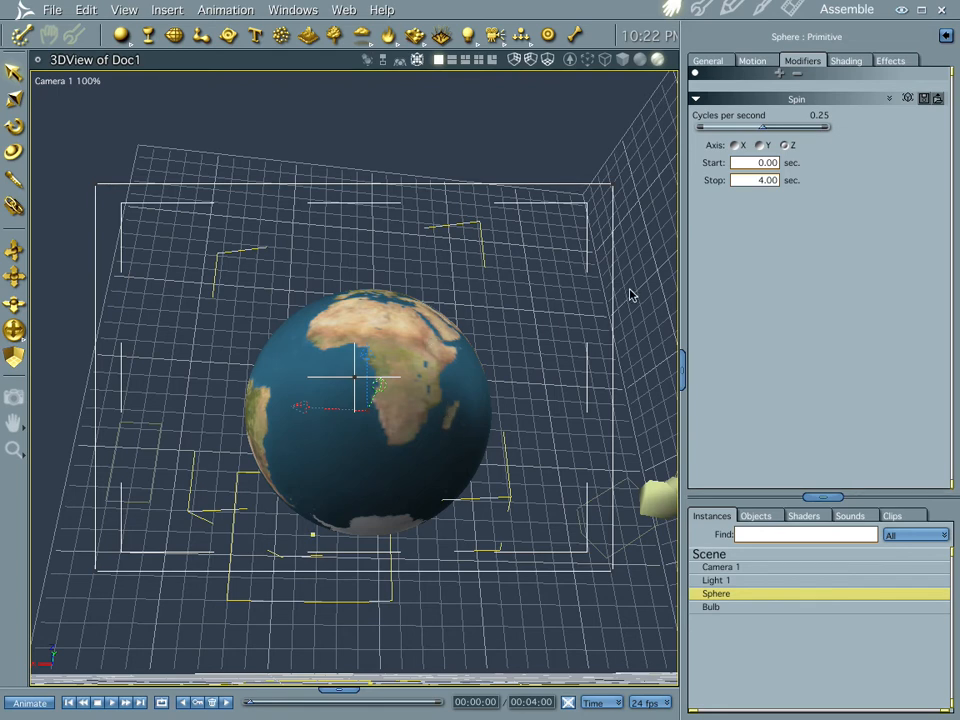
pyautogui.click(697, 100)
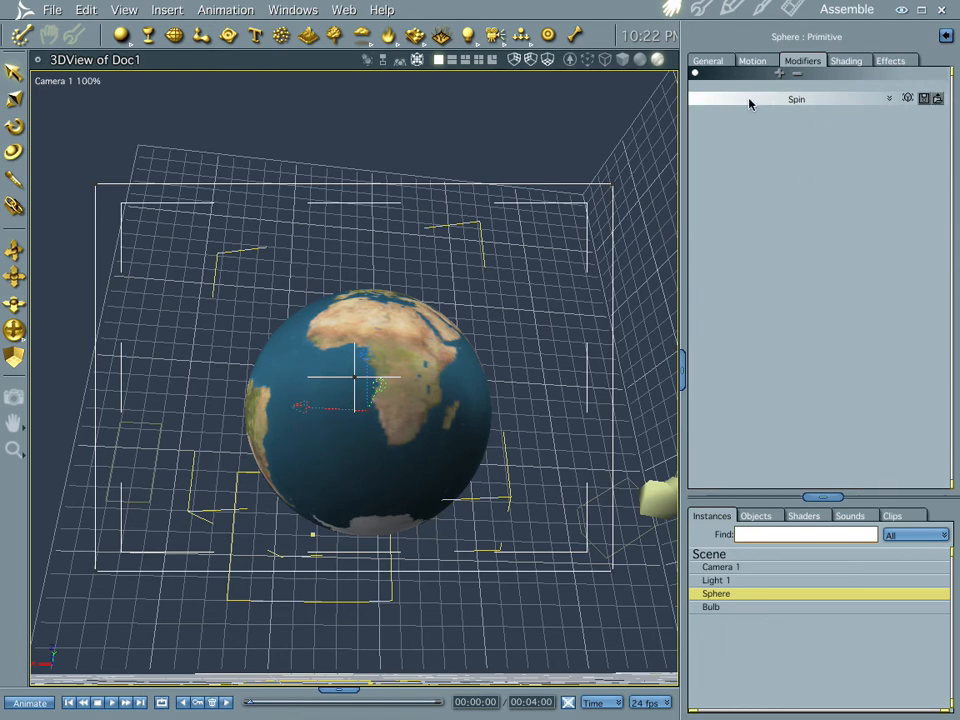
pyautogui.click(292, 704)
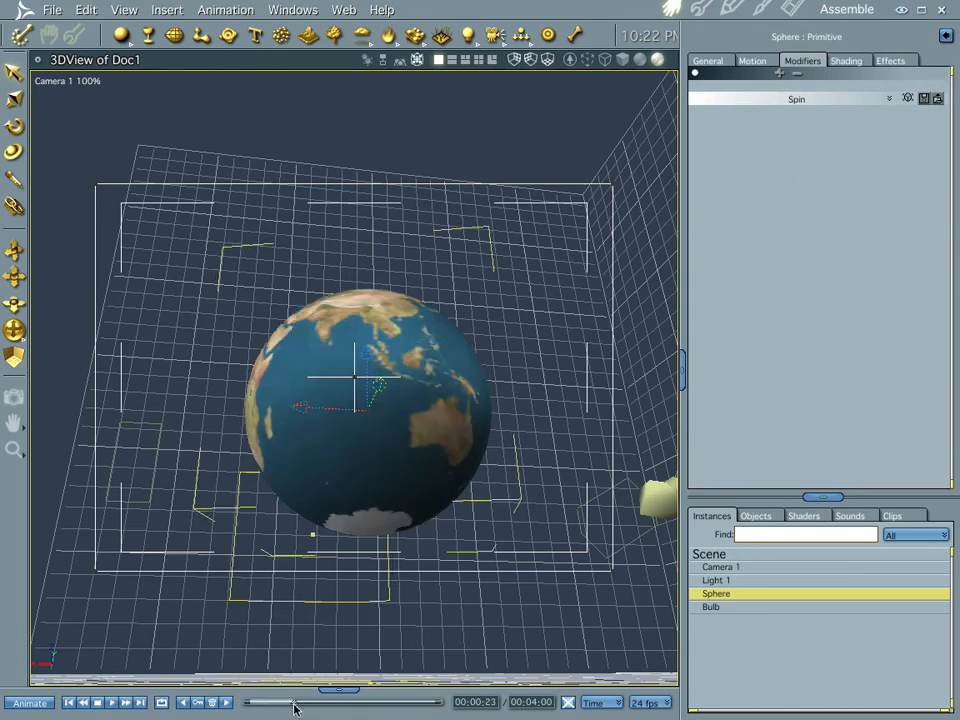
pyautogui.click(69, 703)
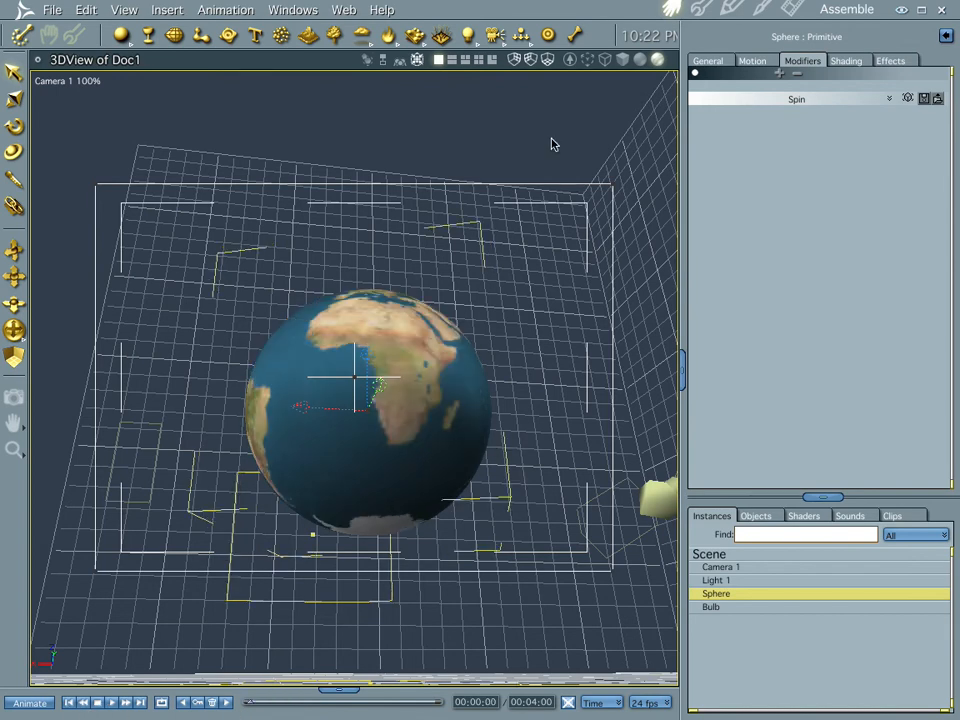
pyautogui.hotkey('ctrl', '4')
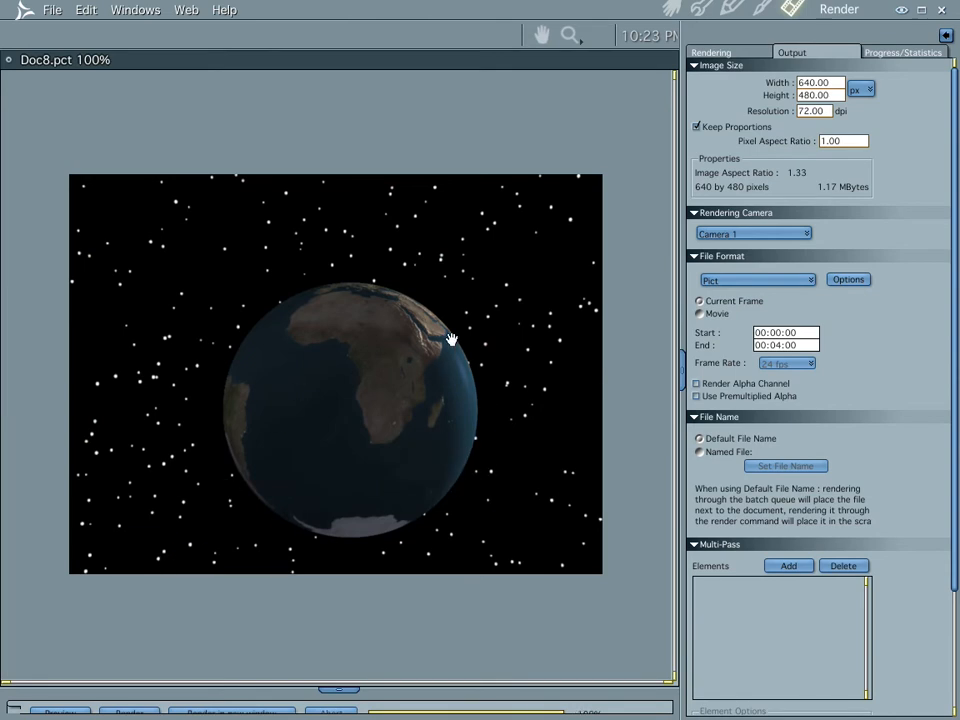
# Insert a text object beside the globe in the scene and enter "cararra" as its text
pyautogui.click(671, 9)
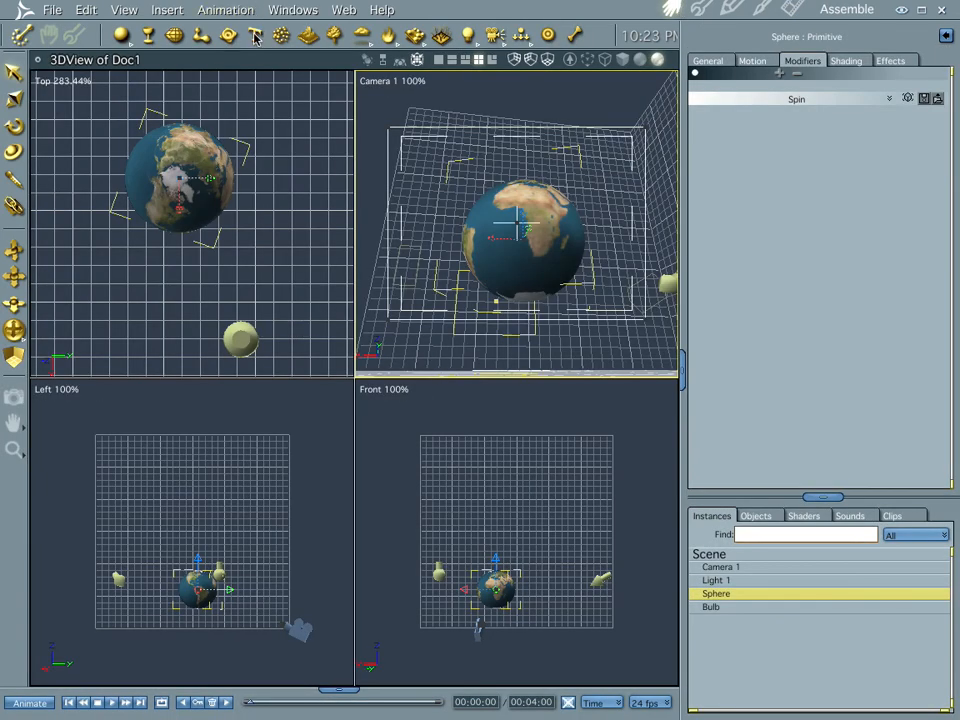
pyautogui.click(228, 264)
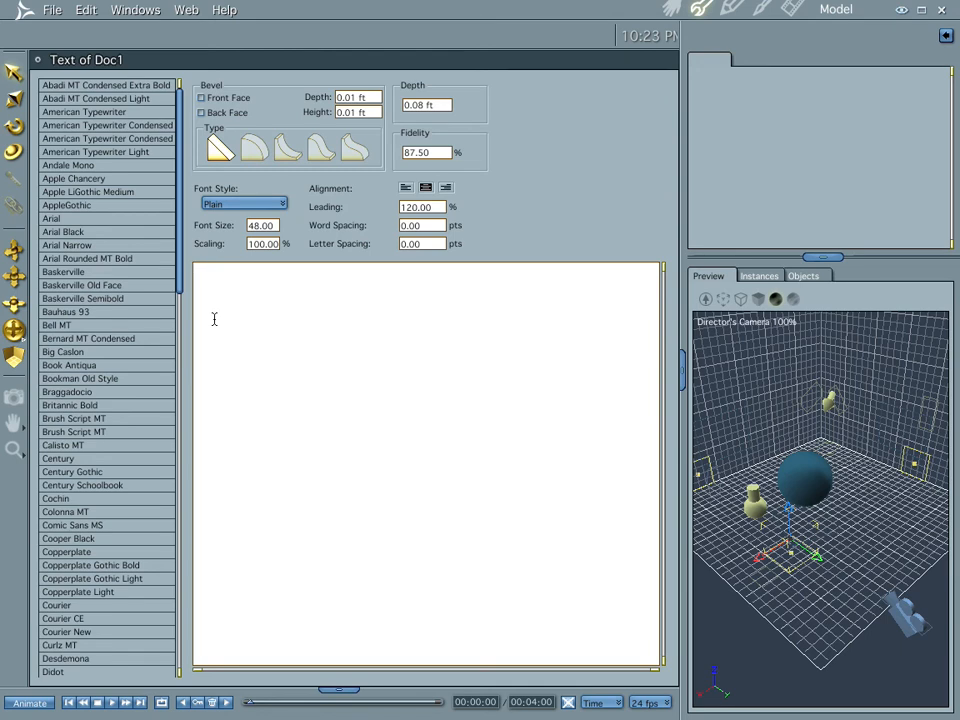
pyautogui.write('cararra')
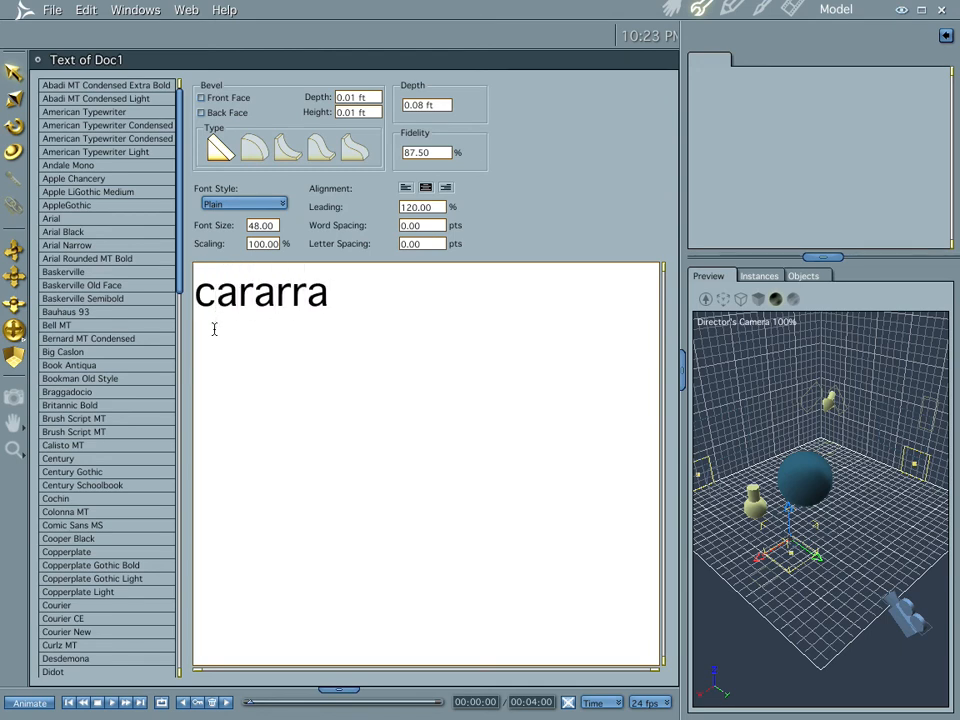
# Try out a range of fonts on the text, such as Andale Mono, Baskerville, Bauhaus 93 and Book Antiqua
pyautogui.click(82, 155)
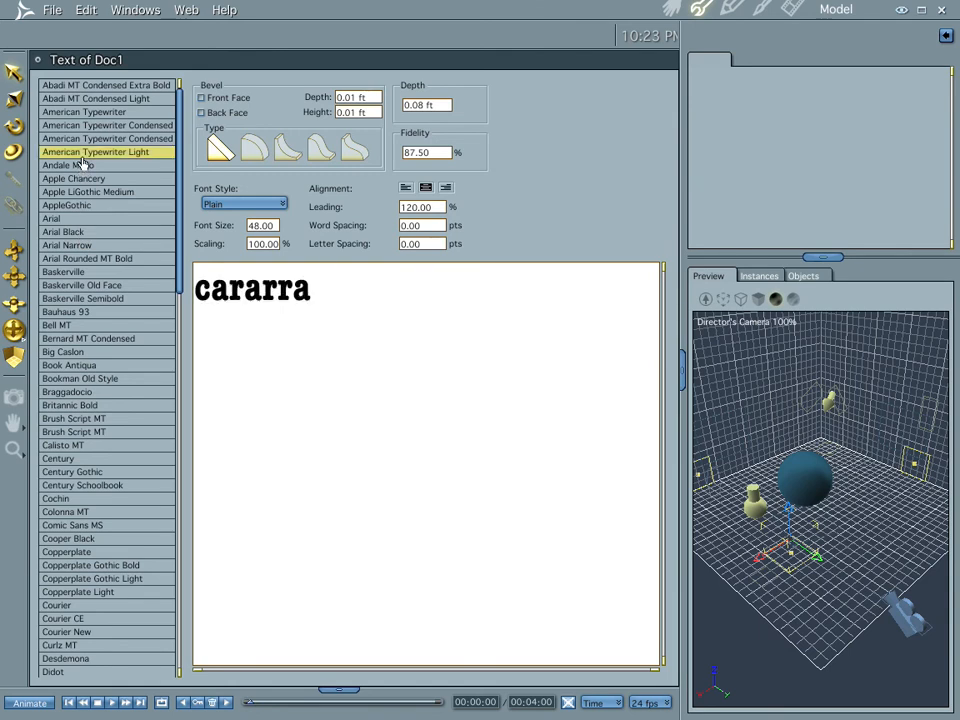
pyautogui.click(84, 164)
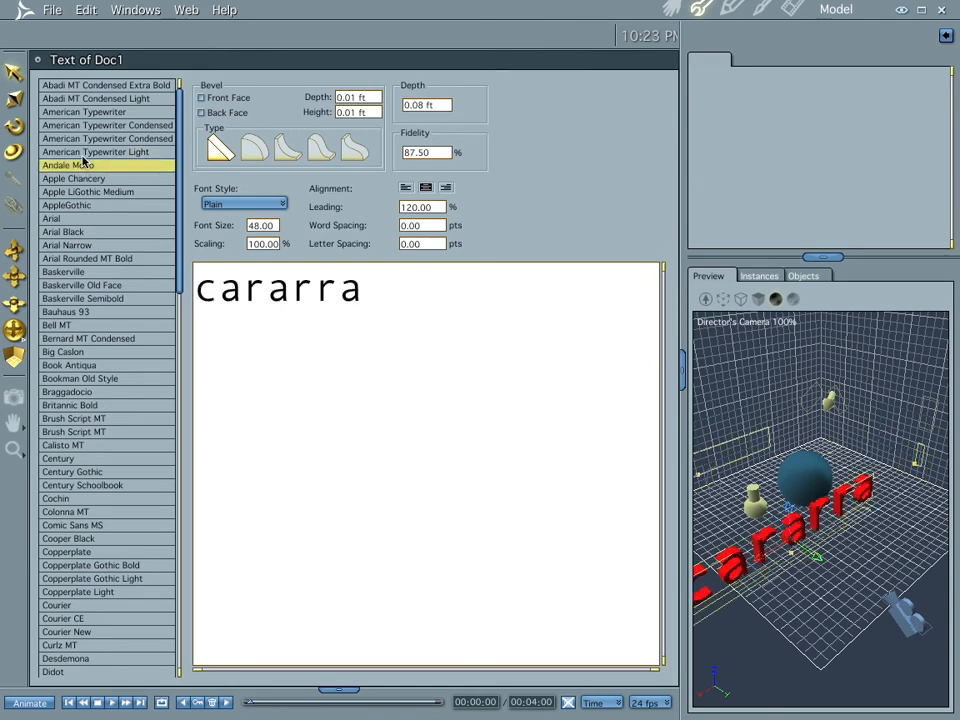
pyautogui.press('Down')
pyautogui.press('Down')
pyautogui.press('Down')
pyautogui.press('Down')
pyautogui.press('Down')
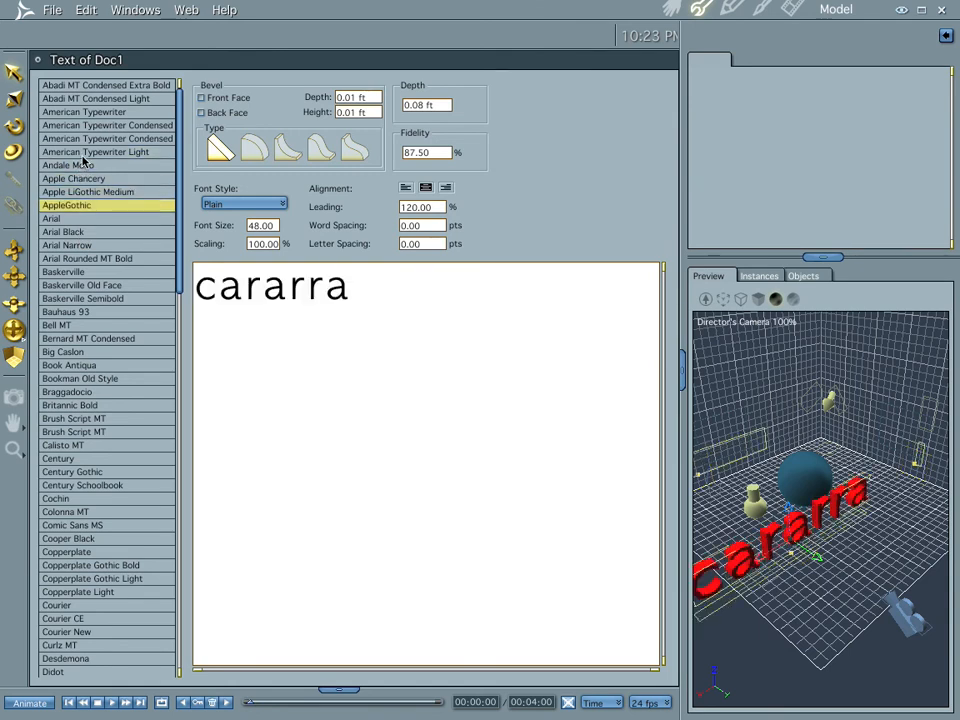
pyautogui.press('Down')
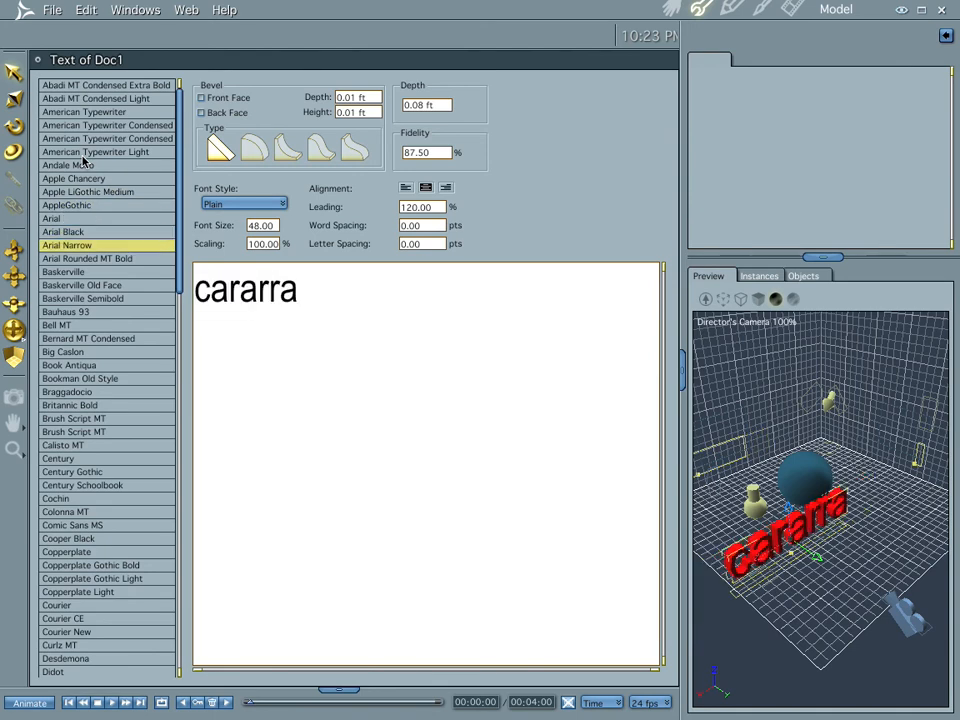
pyautogui.press('Down')
pyautogui.press('Down')
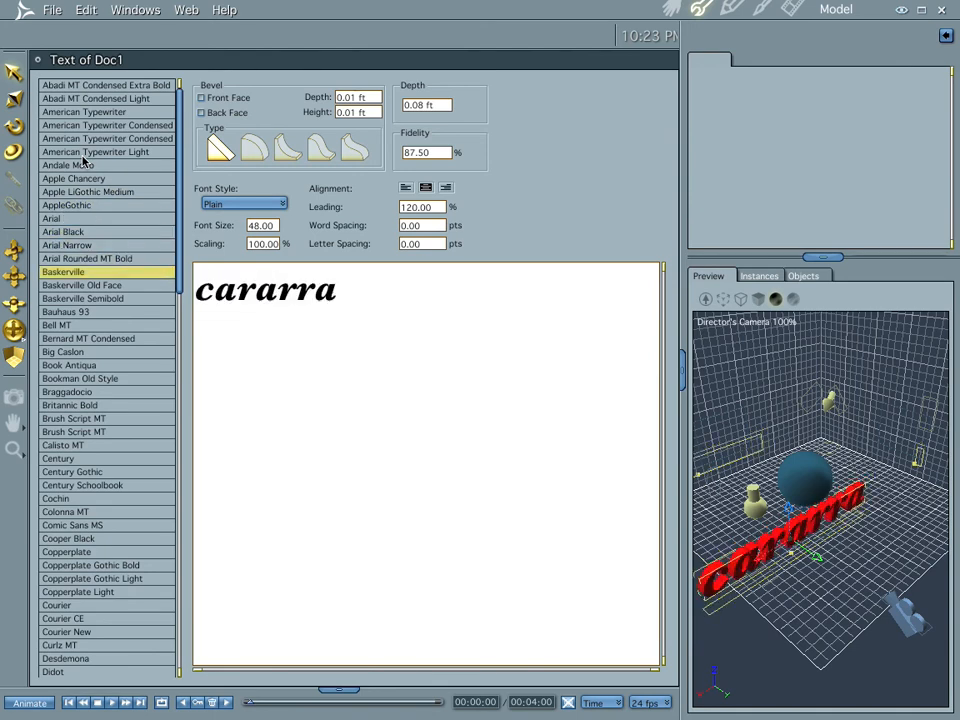
pyautogui.press('Down')
pyautogui.press('Down')
pyautogui.press('Down')
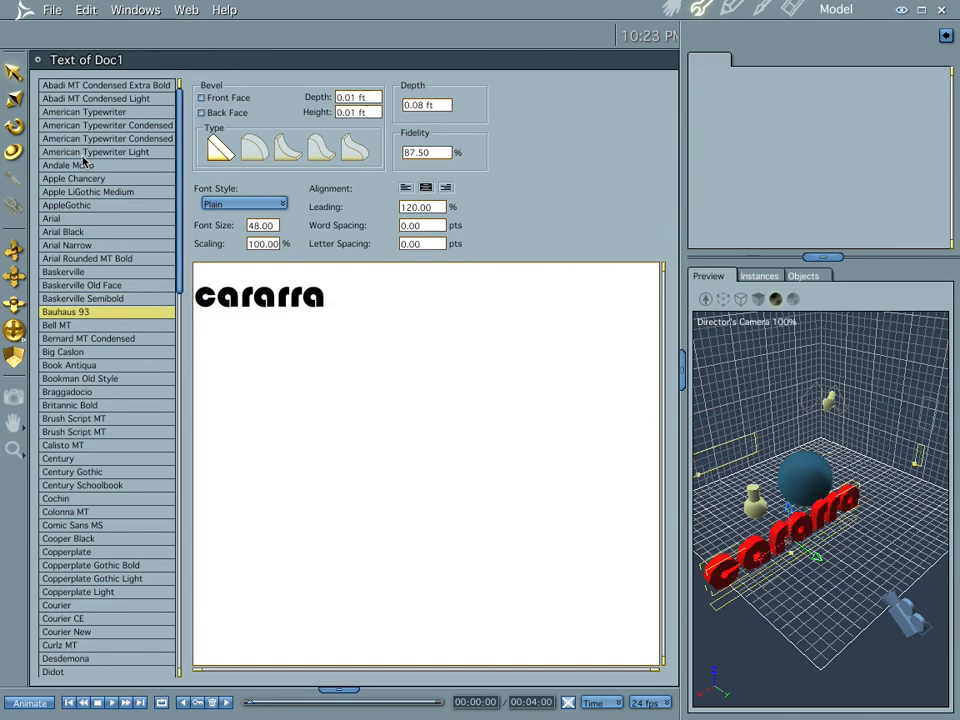
pyautogui.press('Down')
pyautogui.press('Down')
pyautogui.press('Down')
pyautogui.press('Down')
pyautogui.press('Down')
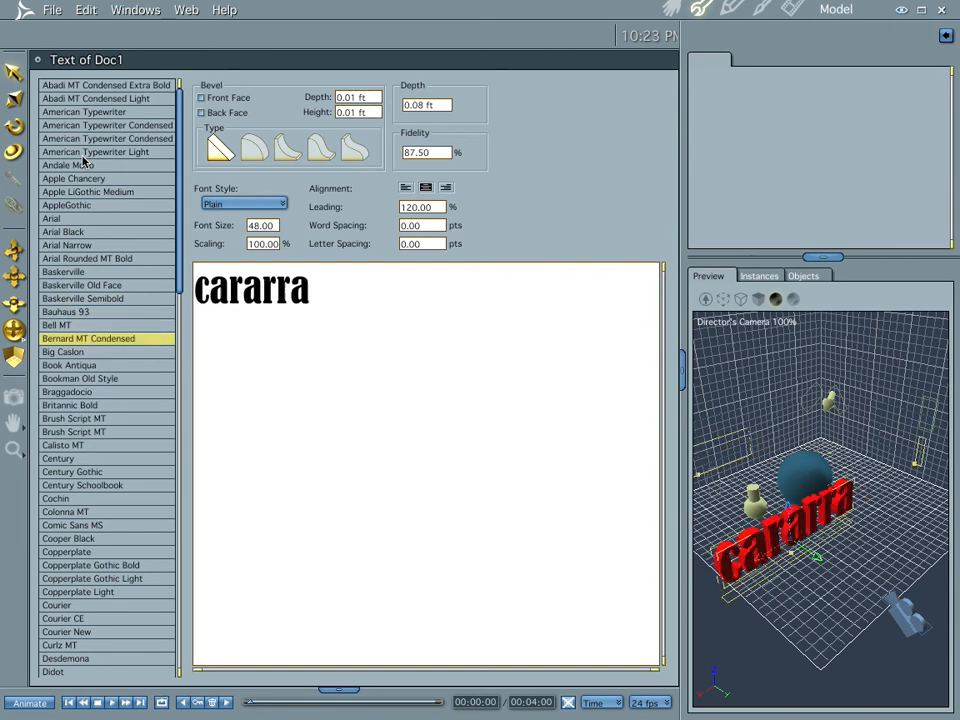
pyautogui.press('Down')
pyautogui.press('Down')
pyautogui.press('Up')
pyautogui.press('Up')
pyautogui.press('Up')
pyautogui.press('Up')
pyautogui.press('Up')
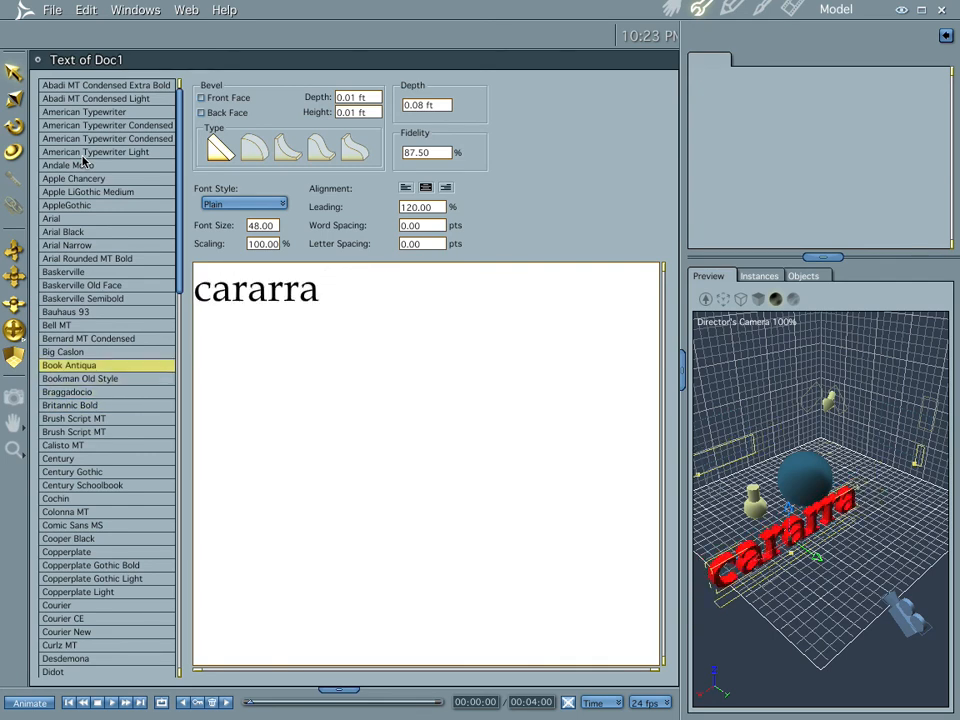
# Set the text's font to Arial Black and return to the scene assembly
pyautogui.click(72, 232)
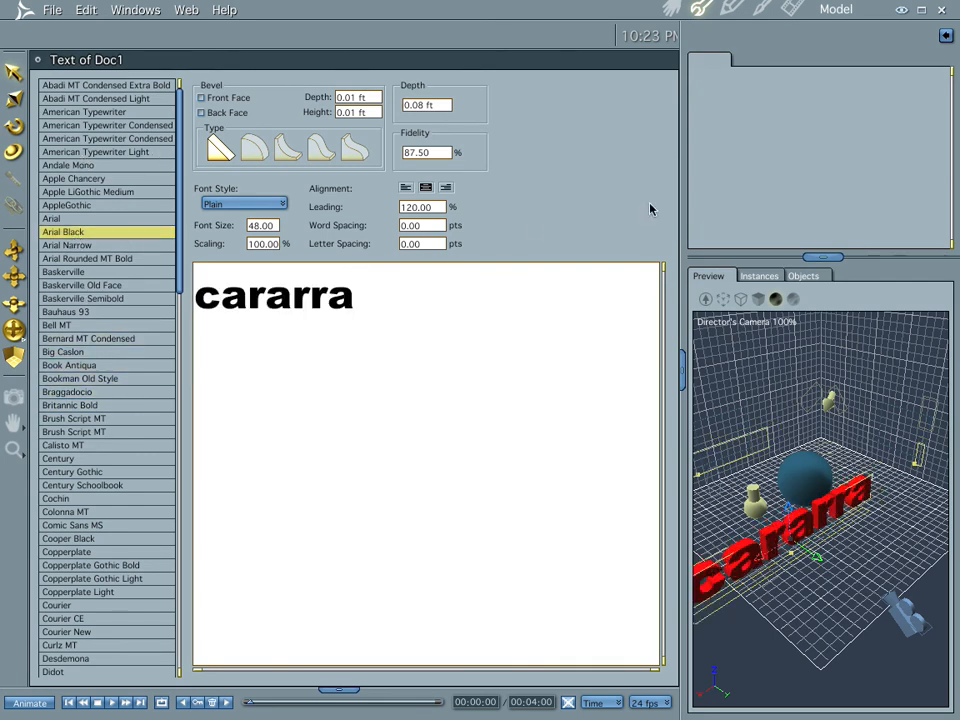
pyautogui.click(672, 9)
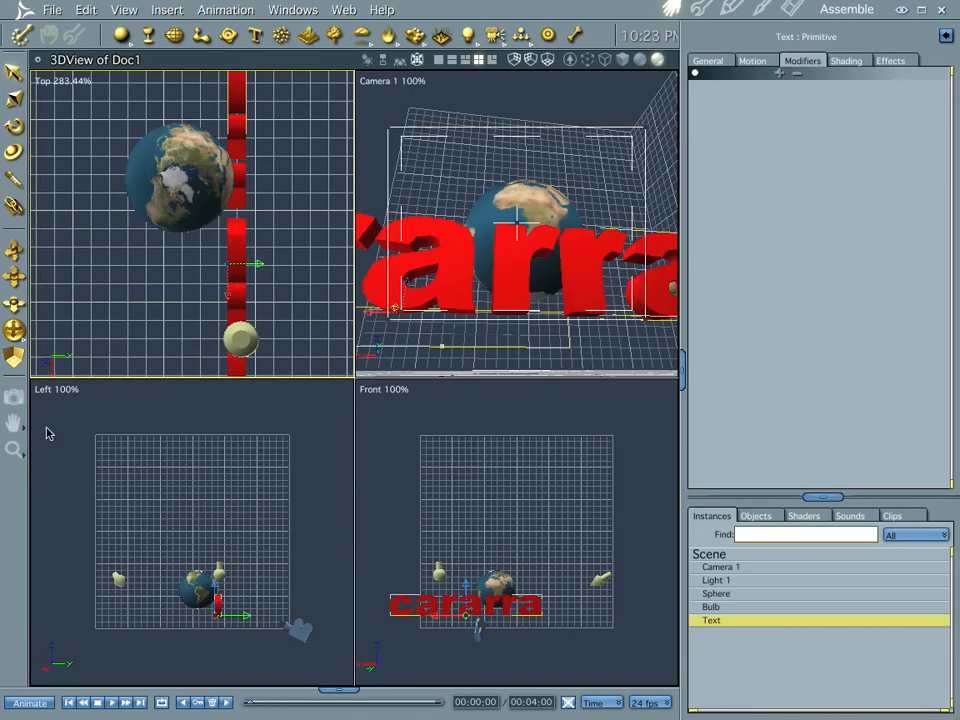
# Zoom out the top view to show the whole text and add a Bend and Twist modifier to it
pyautogui.click(14, 447)
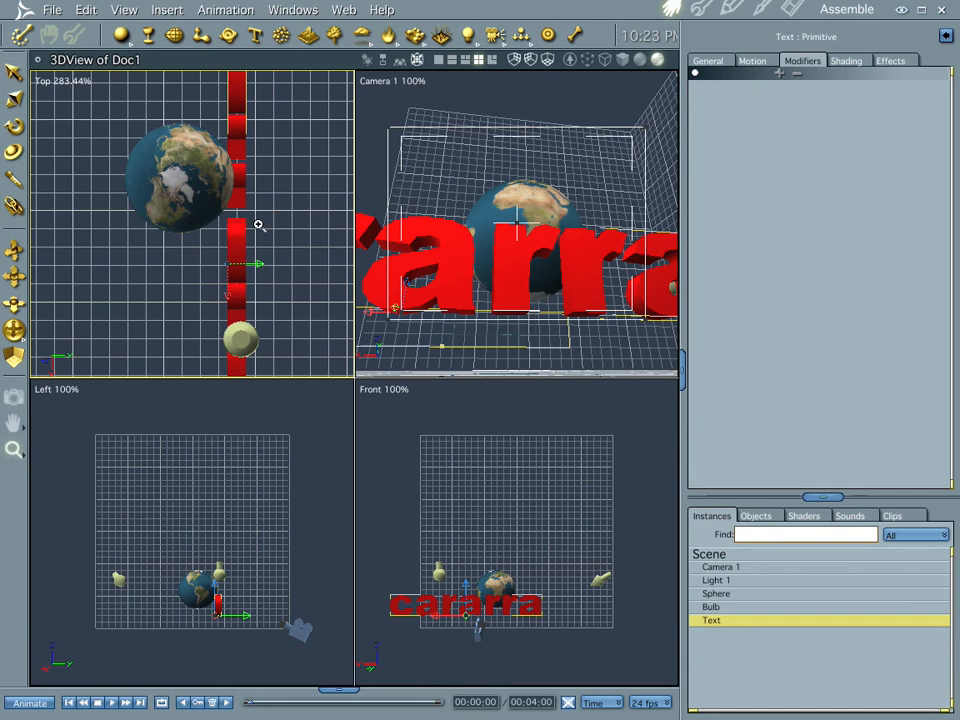
pyautogui.keyDown('alt'); pyautogui.click(258, 225); pyautogui.keyUp('alt')
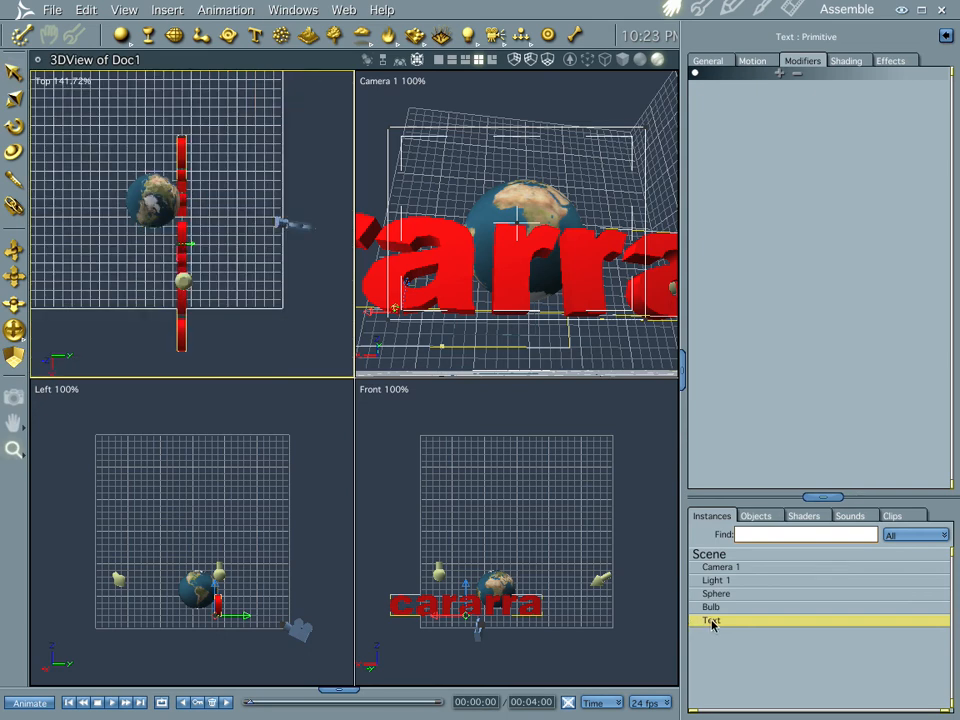
pyautogui.click(779, 73)
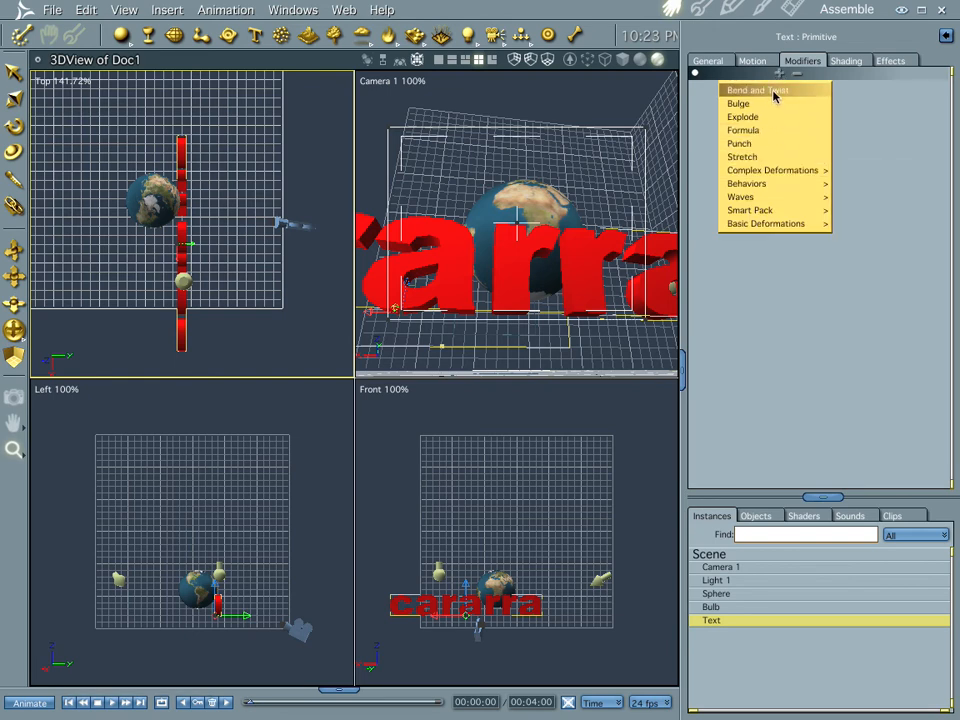
pyautogui.click(772, 92)
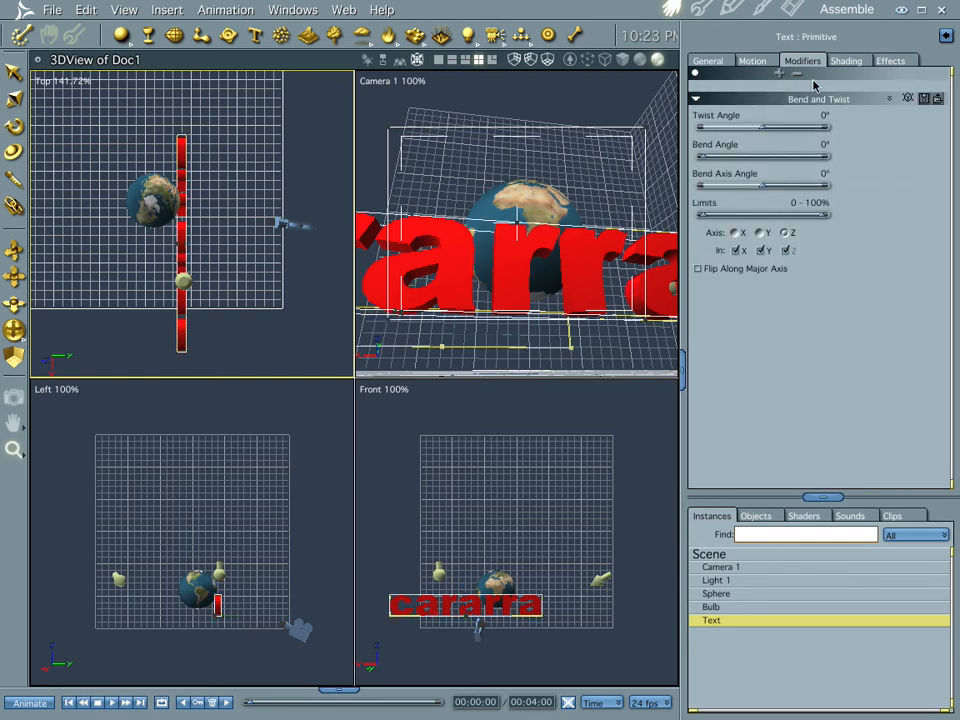
# Shift the text along its length to sit in front of the globe and set its font size to 28
pyautogui.click(698, 13)
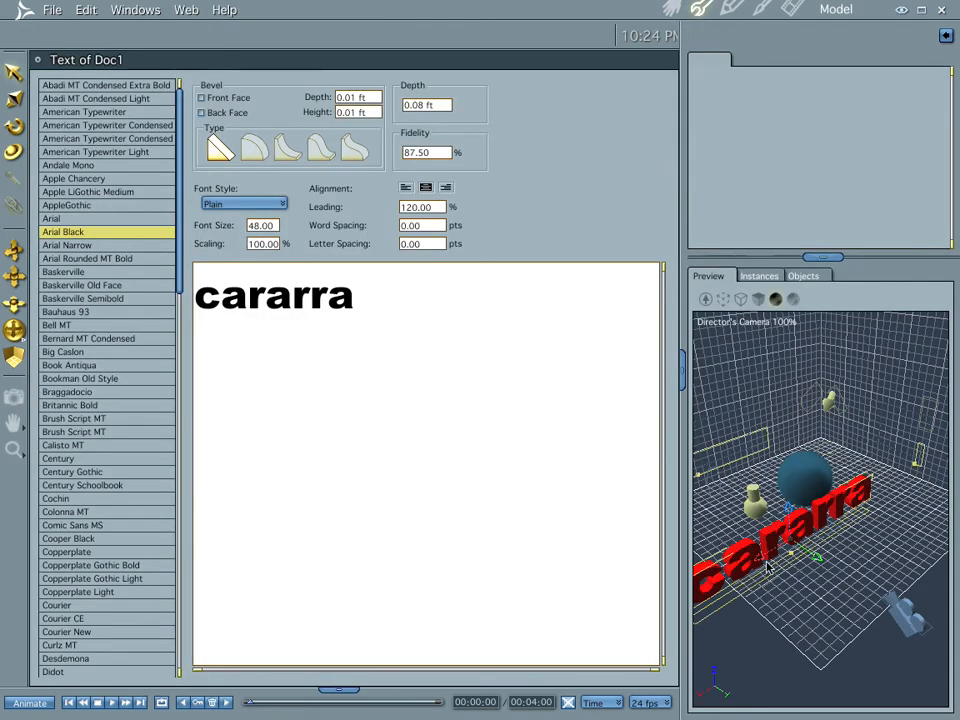
pyautogui.moveTo(760, 559); pyautogui.dragTo(808, 526)
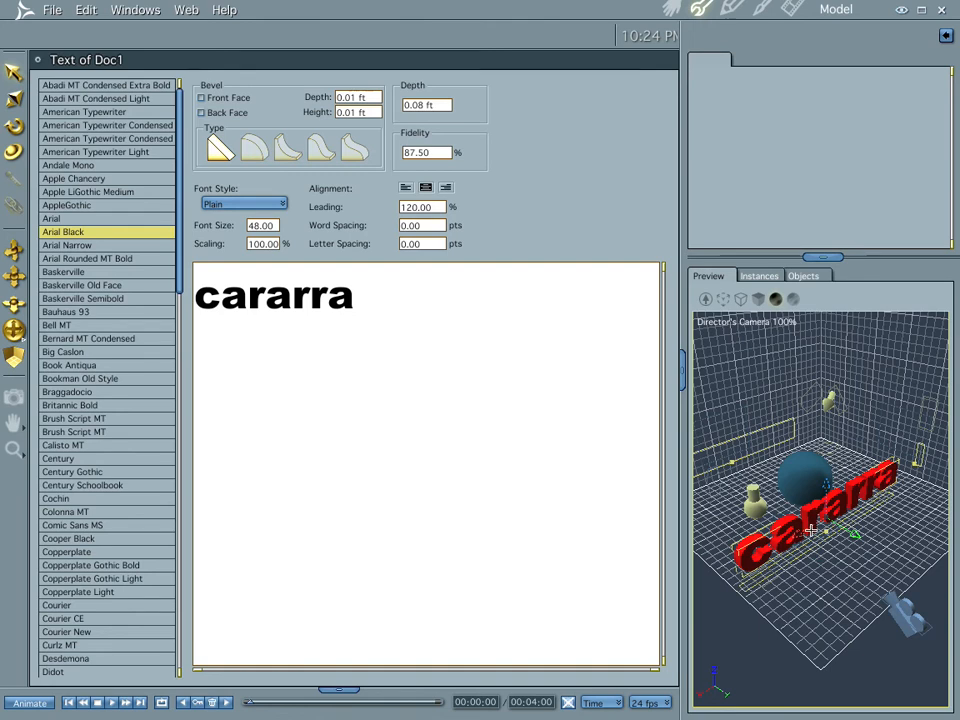
pyautogui.click(277, 226)
pyautogui.write('28')
pyautogui.press('Return')
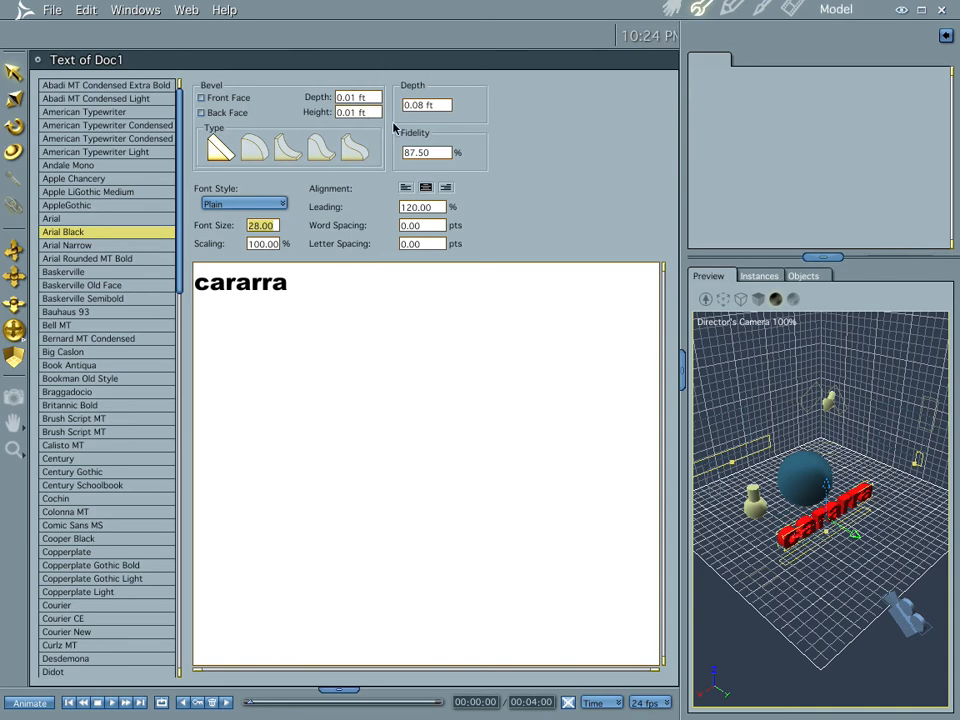
pyautogui.click(700, 9)
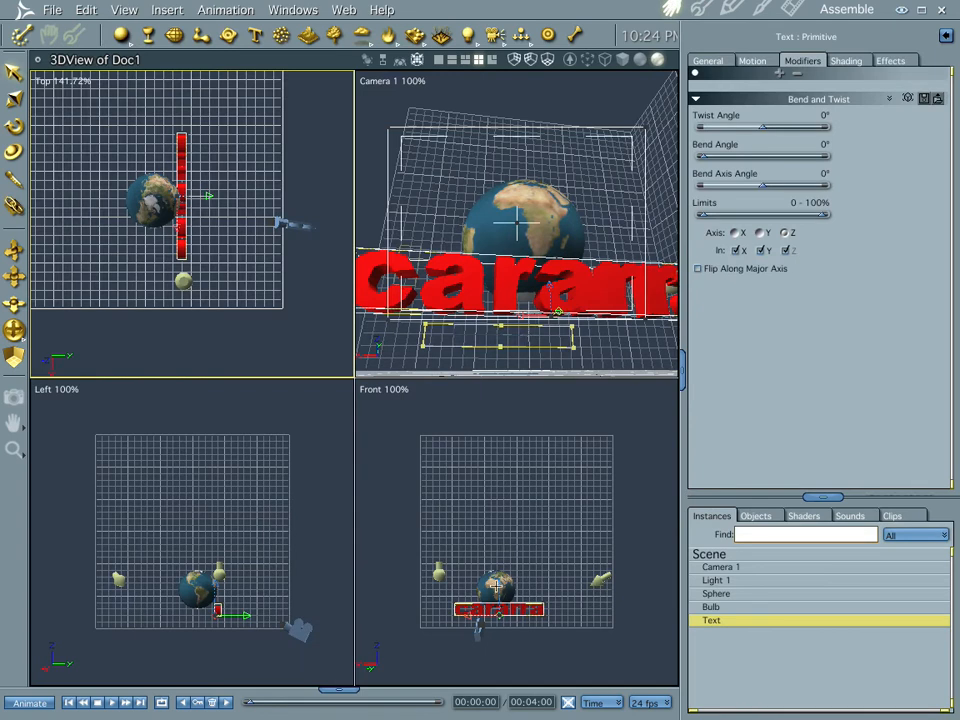
# Raise the text to the globe's mid-height and move it forward along Y, clear of the globe
pyautogui.click(495, 572)
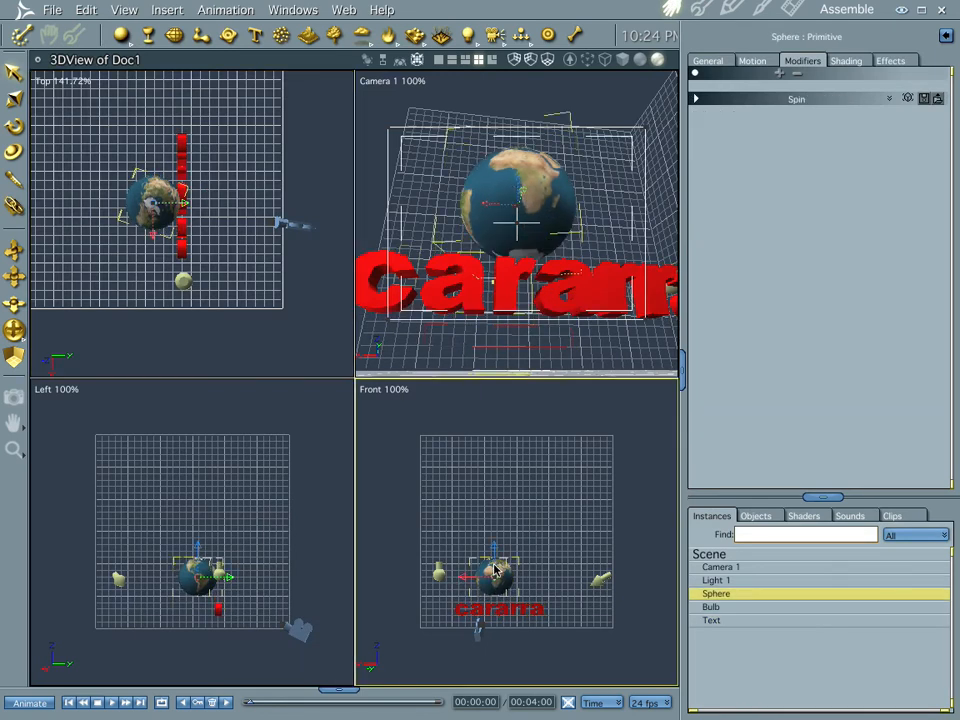
pyautogui.click(748, 620)
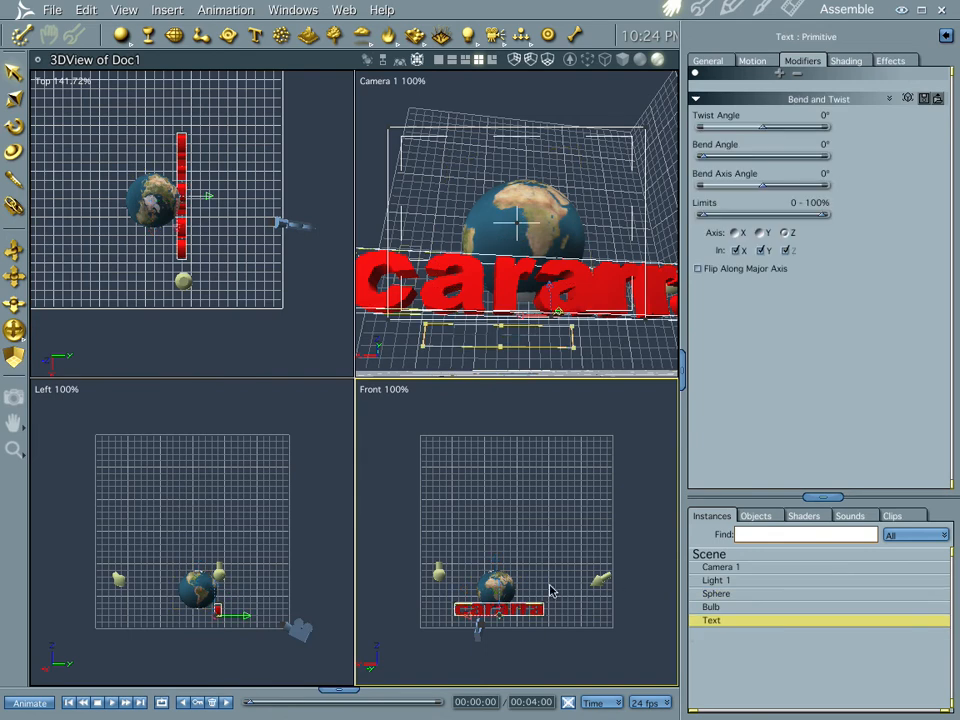
pyautogui.moveTo(498, 583); pyautogui.dragTo(498, 565)
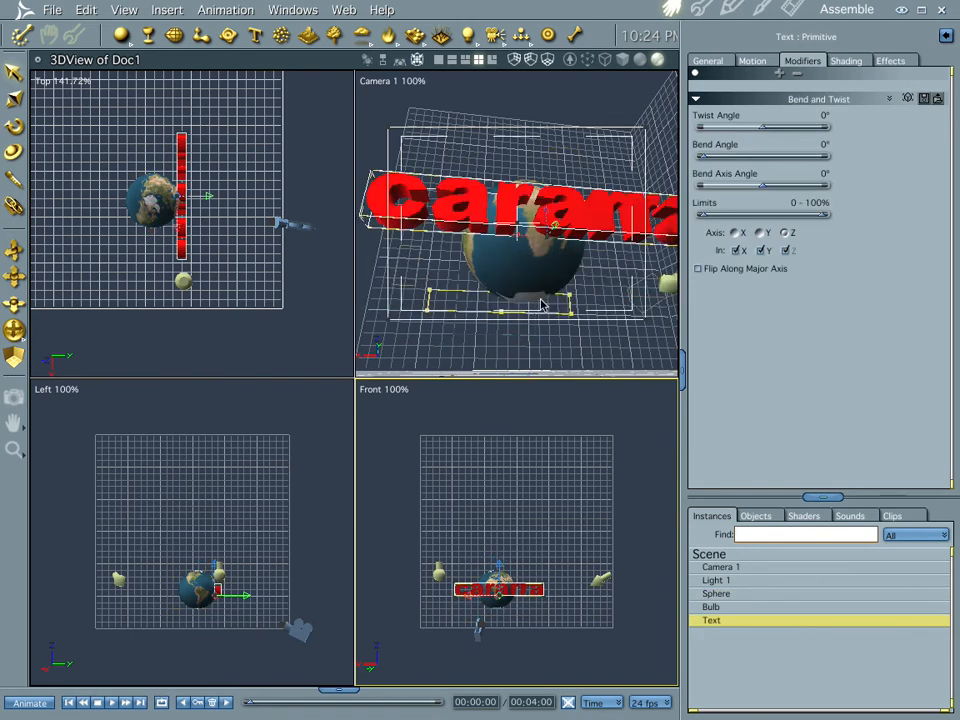
pyautogui.moveTo(206, 198); pyautogui.dragTo(219, 198)
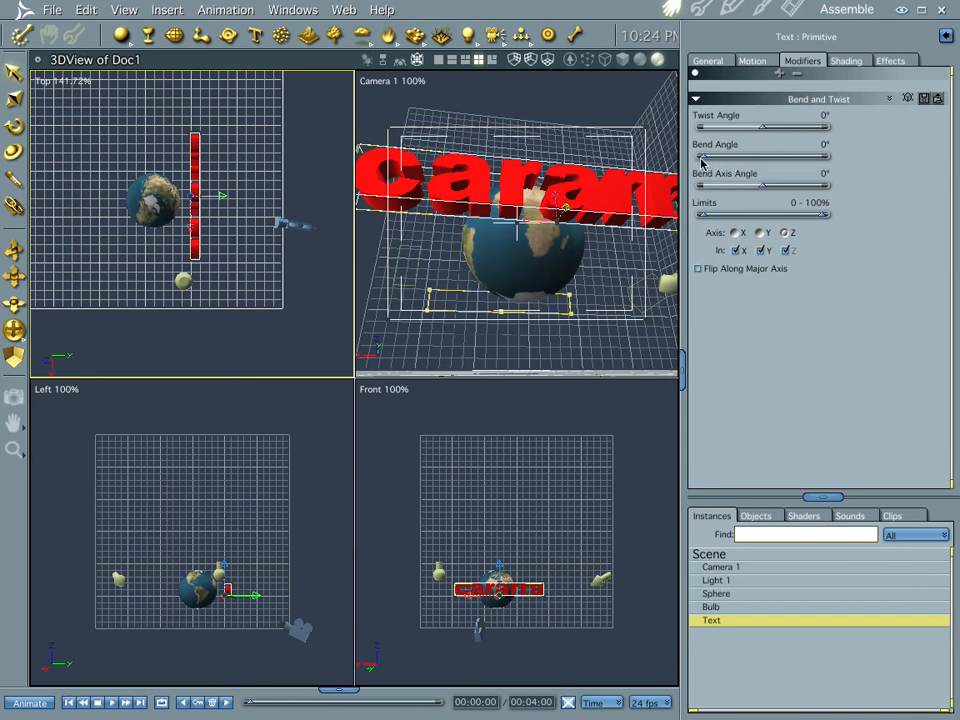
# Set the text's Bend and Twist modifier to a bend angle of 180° around the X axis
pyautogui.click(815, 144)
pyautogui.write('180')
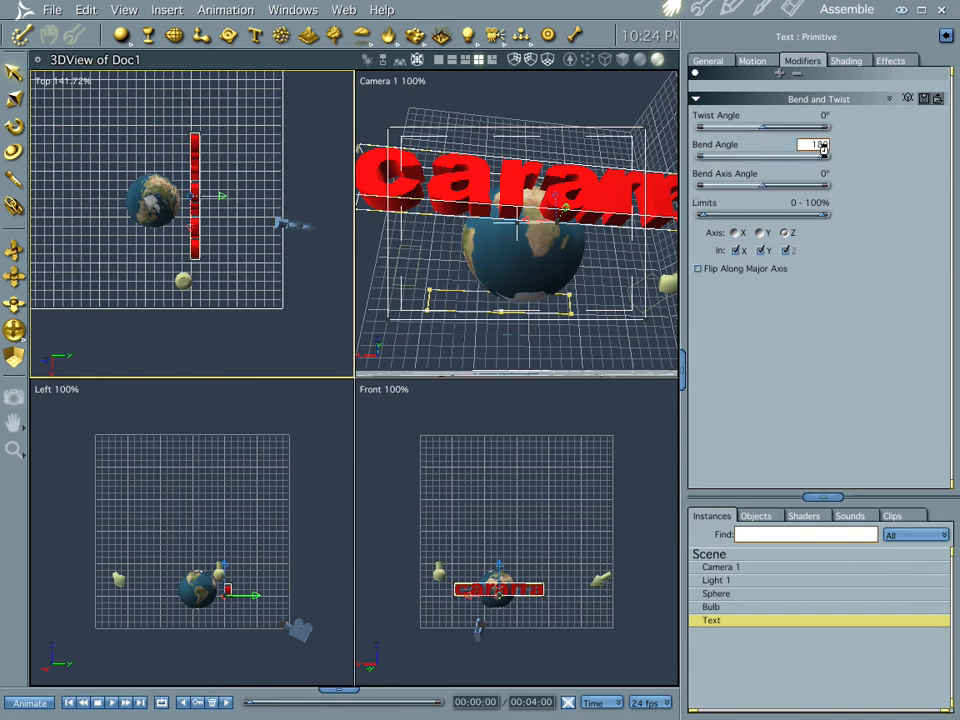
pyautogui.press('Return')
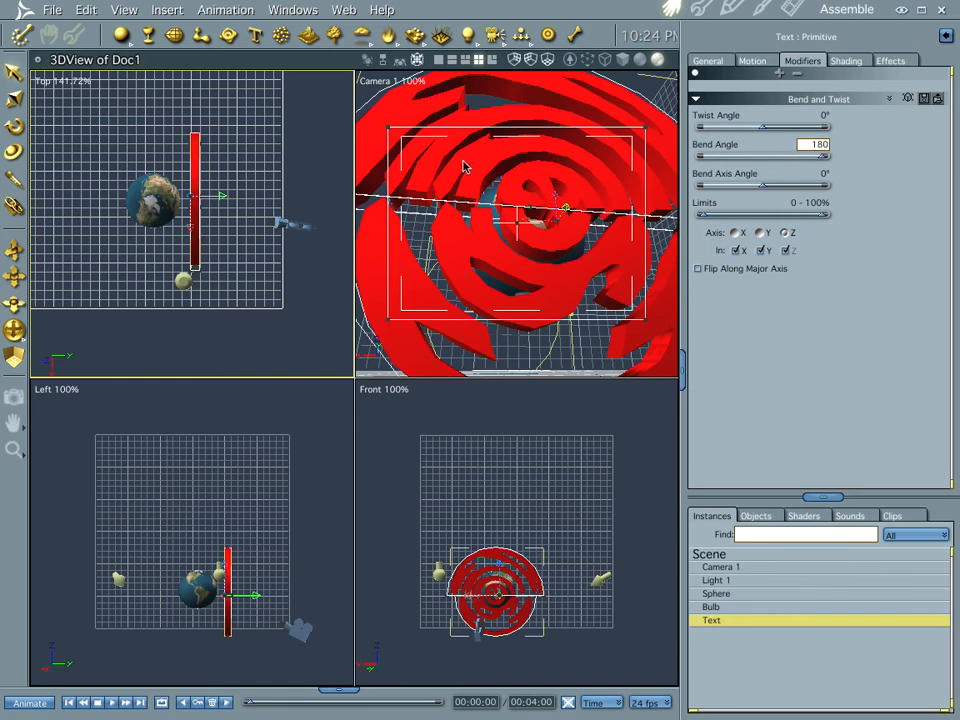
pyautogui.click(738, 233)
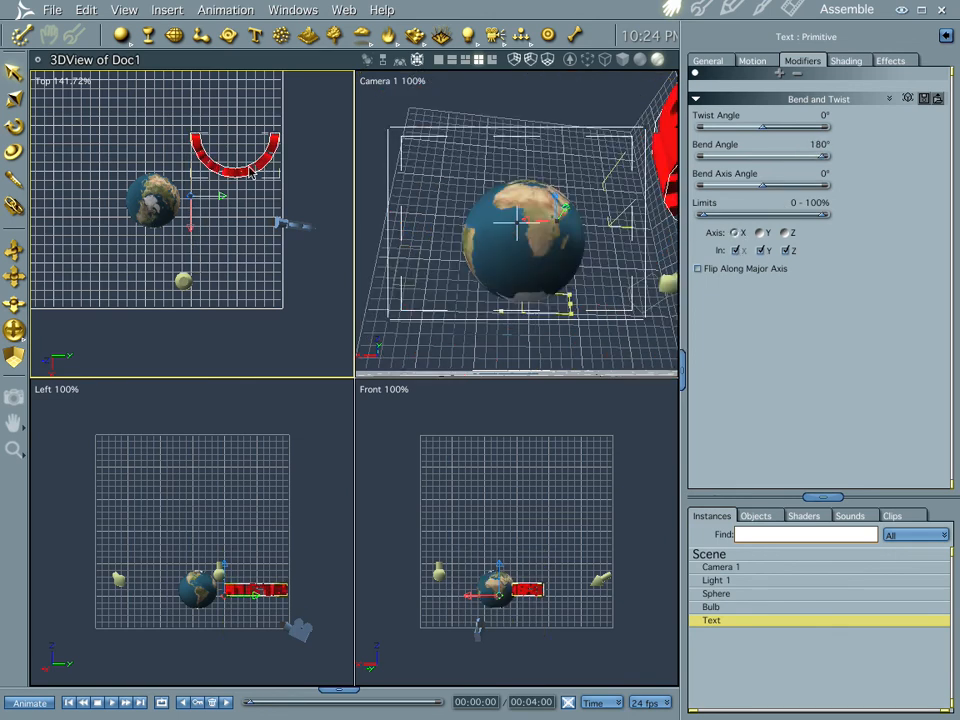
# Center the text's hot point on the object and move the arc beside the globe to about X 4.35, Y 2.72 ft
pyautogui.click(720, 62)
pyautogui.click(754, 61)
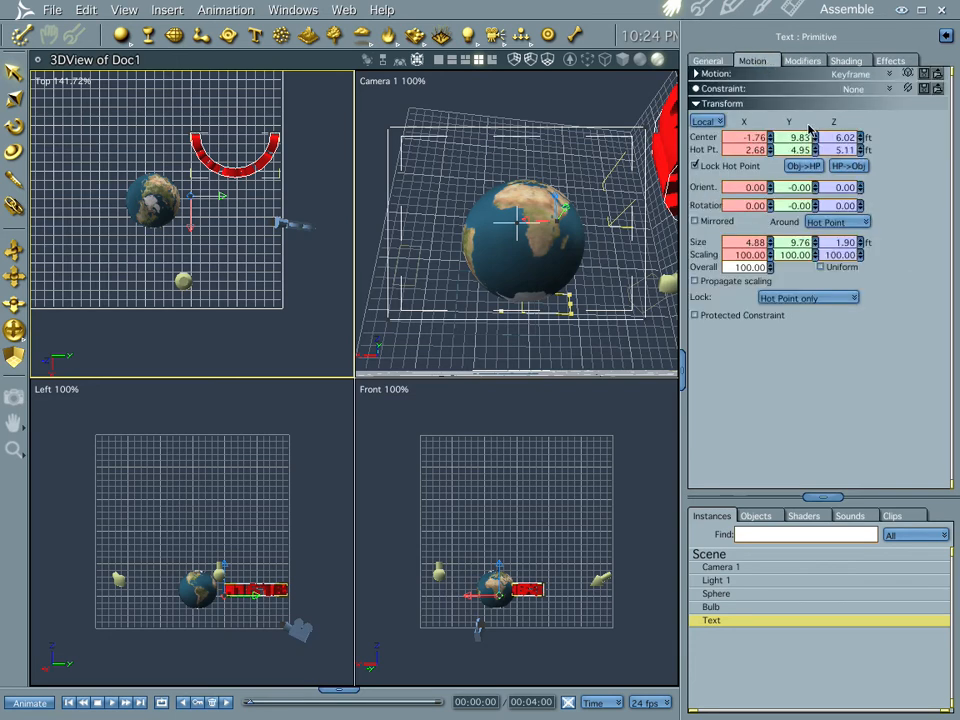
pyautogui.click(848, 166)
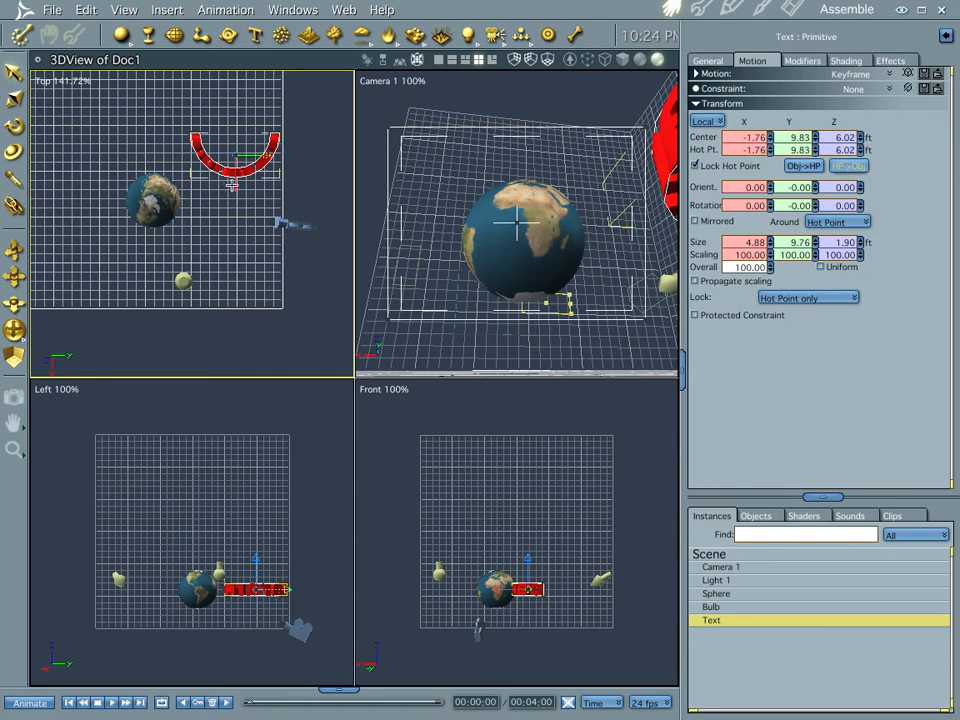
pyautogui.moveTo(235, 185); pyautogui.dragTo(166, 240)
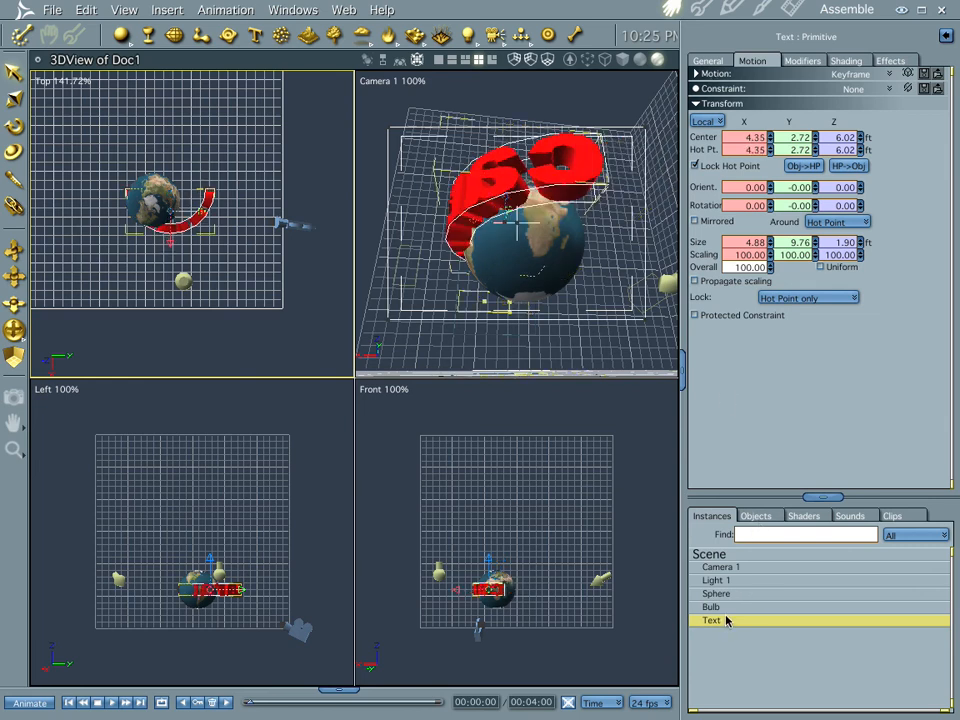
# Set the bend axis angle to 180°, recenter the text's hot point, and move the arc around the globe at about X 5.63, Y 0.98 ft
pyautogui.click(802, 60)
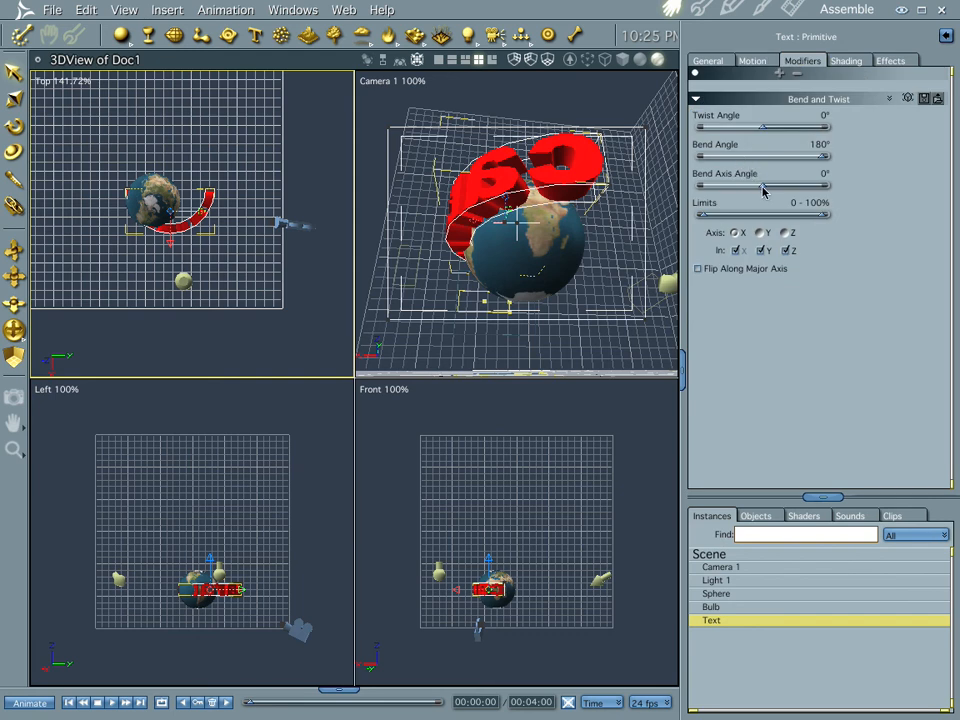
pyautogui.moveTo(763, 190); pyautogui.dragTo(849, 190)
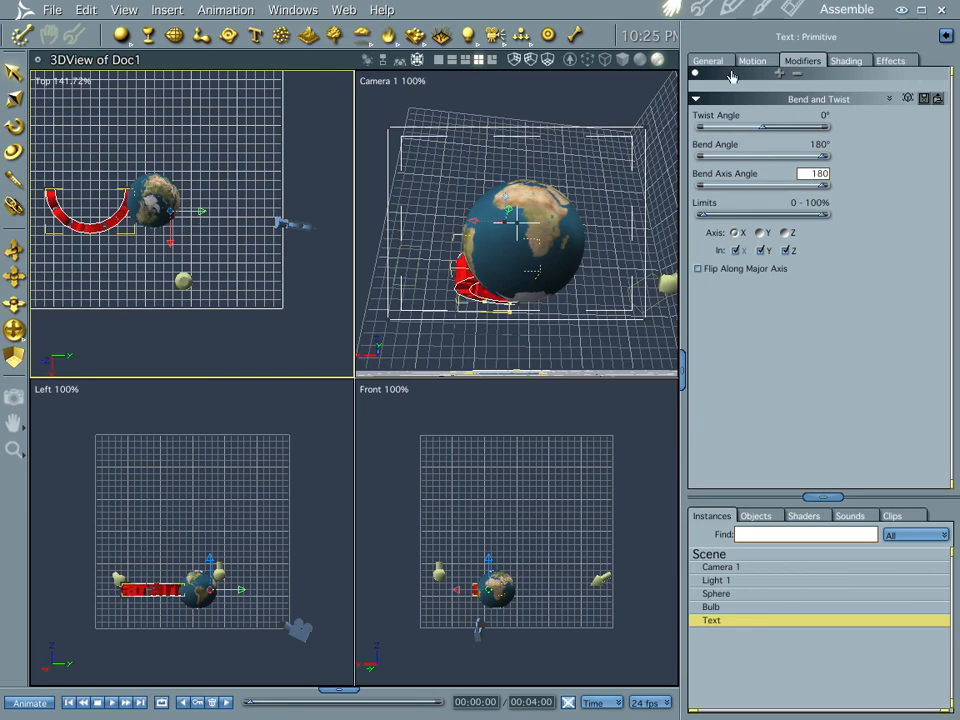
pyautogui.click(752, 61)
pyautogui.click(847, 167)
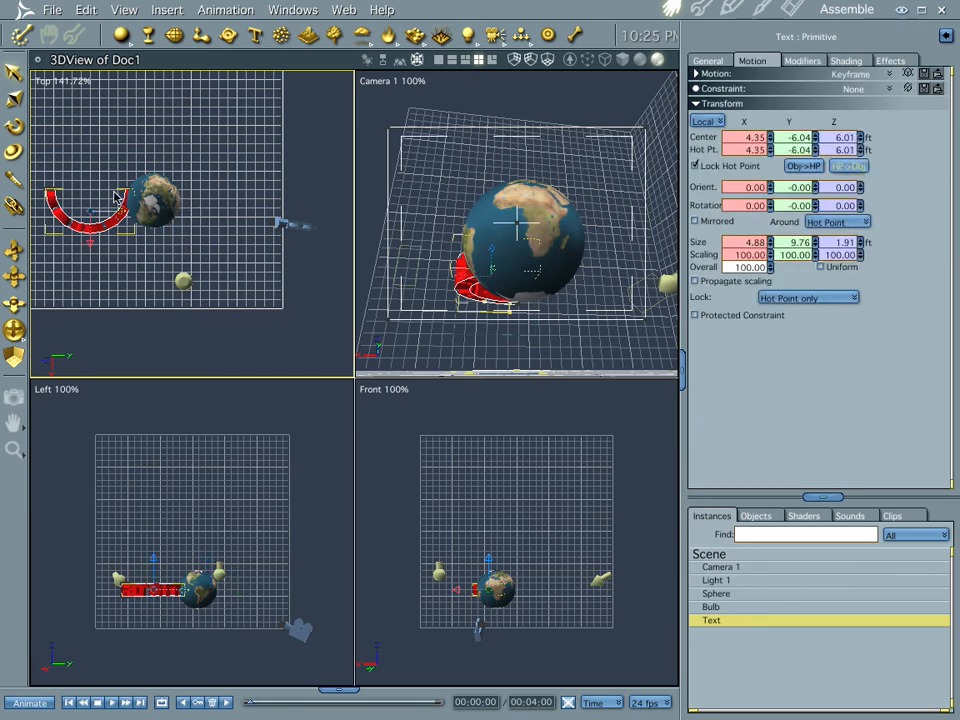
pyautogui.moveTo(133, 208); pyautogui.dragTo(182, 219)
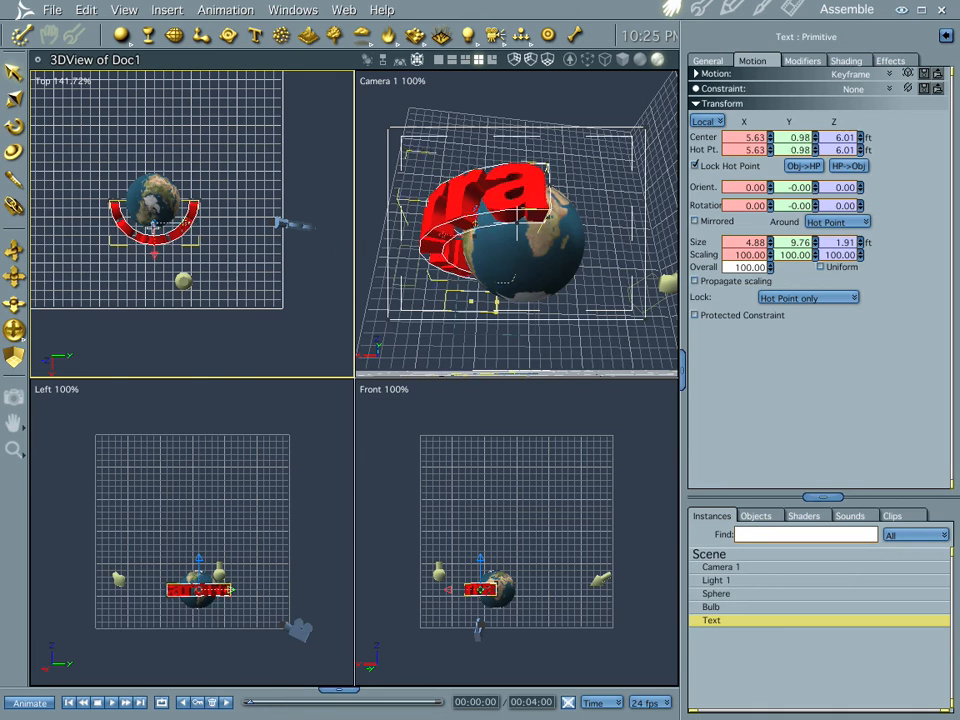
# Move the text's hot point to the center of the globe in the top view, at about X 2.91, Y 0.76 ft
pyautogui.click(14, 449)
pyautogui.moveTo(100, 182); pyautogui.dragTo(214, 275)
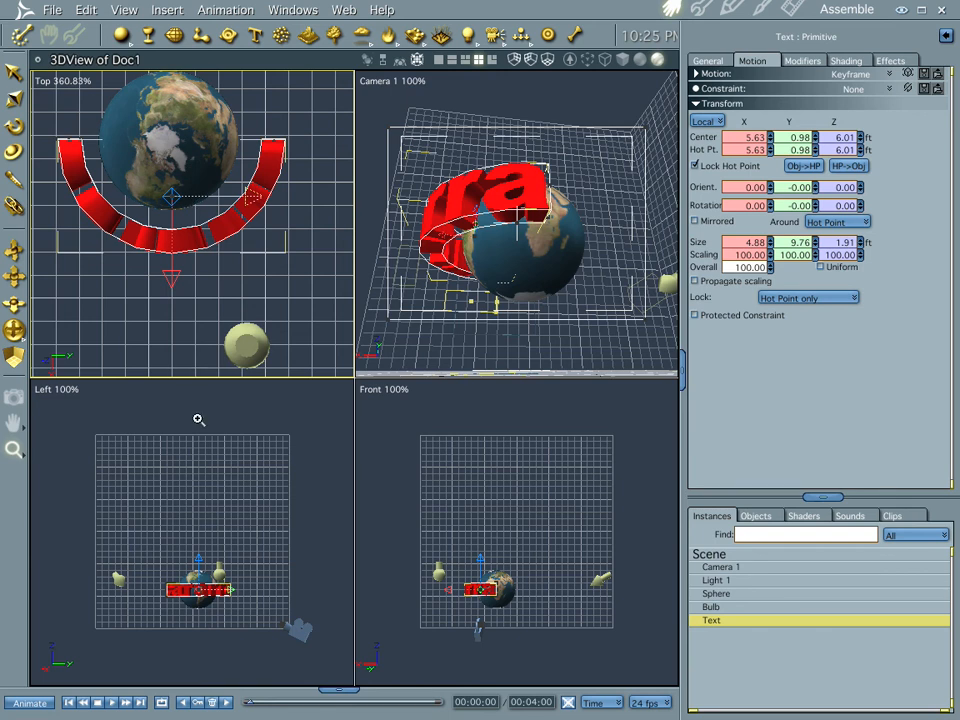
pyautogui.click(13, 71)
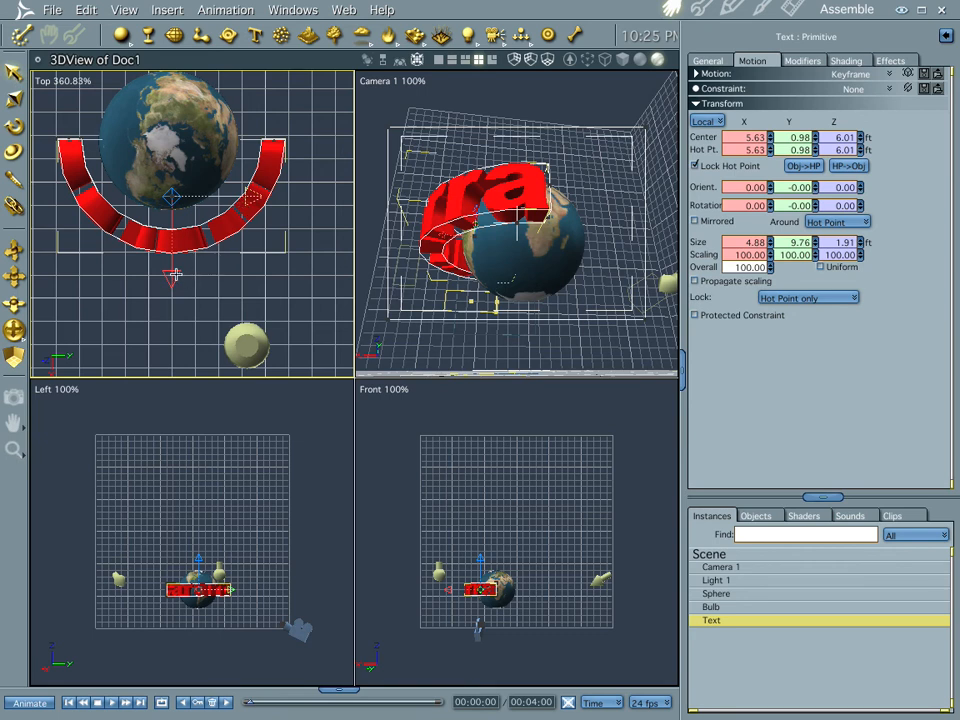
pyautogui.moveTo(172, 196); pyautogui.dragTo(176, 257)
pyautogui.moveTo(172, 196); pyautogui.dragTo(167, 163)
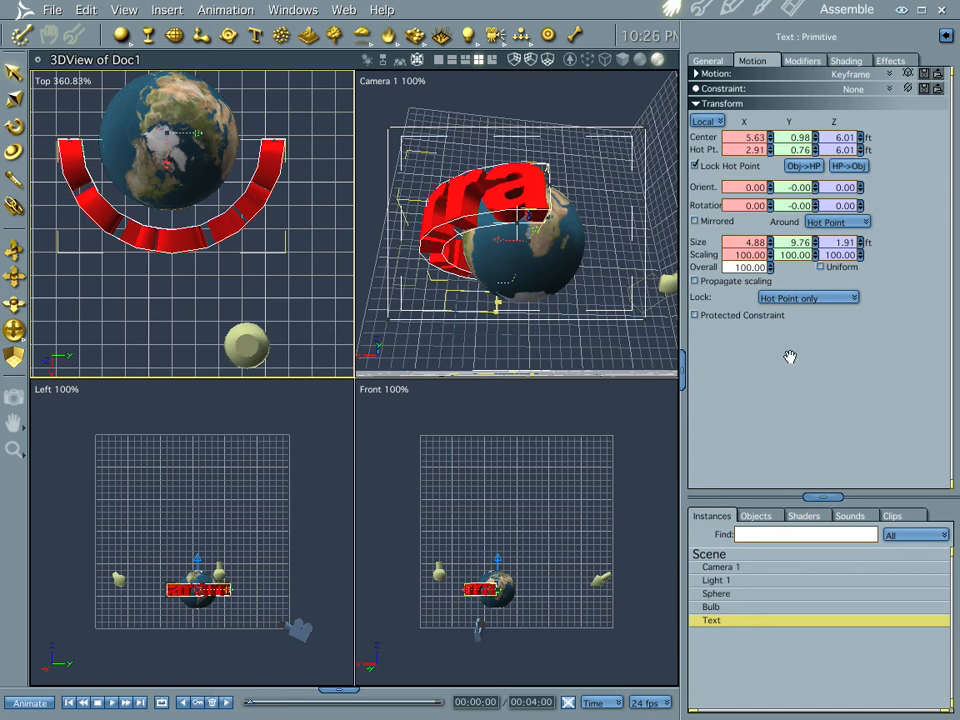
# Add a Spin behavior modifier to the text and set it to 0.50 cycles per second
pyautogui.click(802, 60)
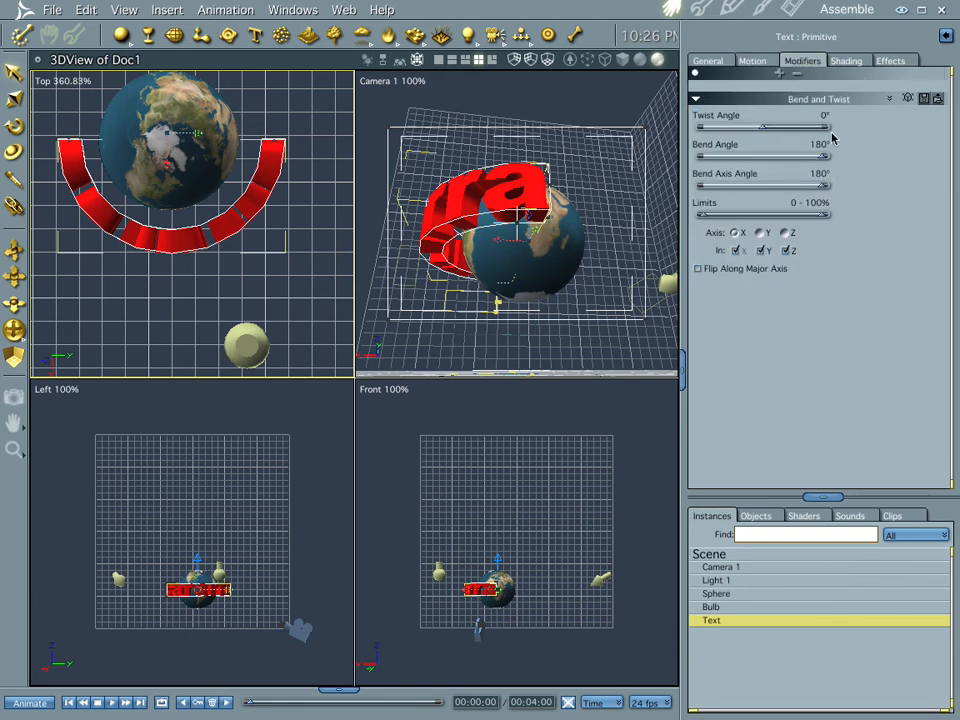
pyautogui.click(781, 74)
pyautogui.moveTo(778, 186)
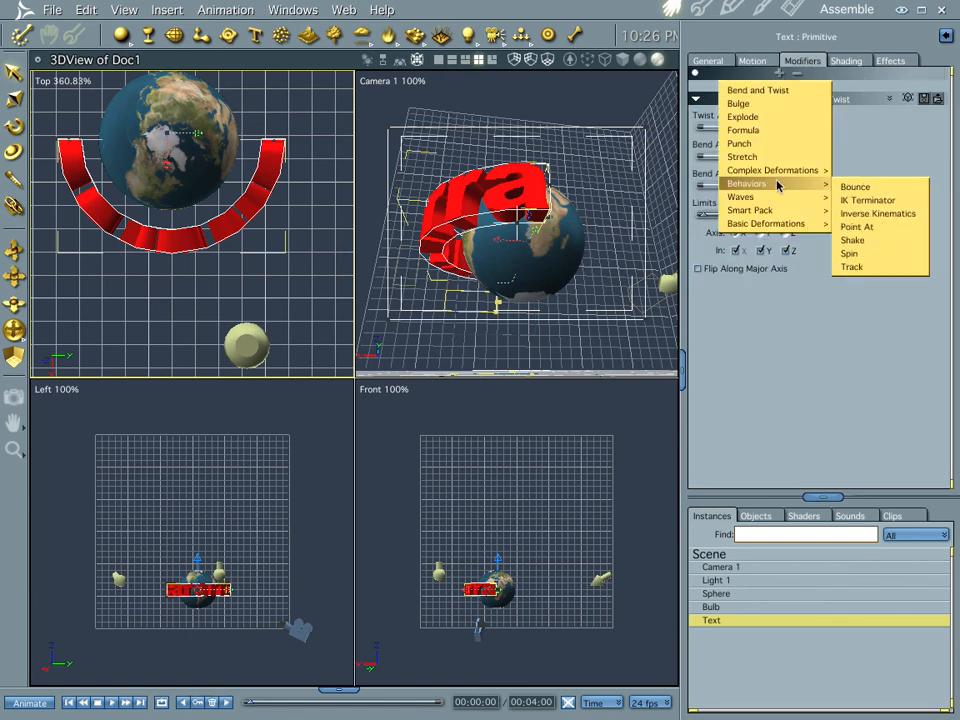
pyautogui.click(877, 254)
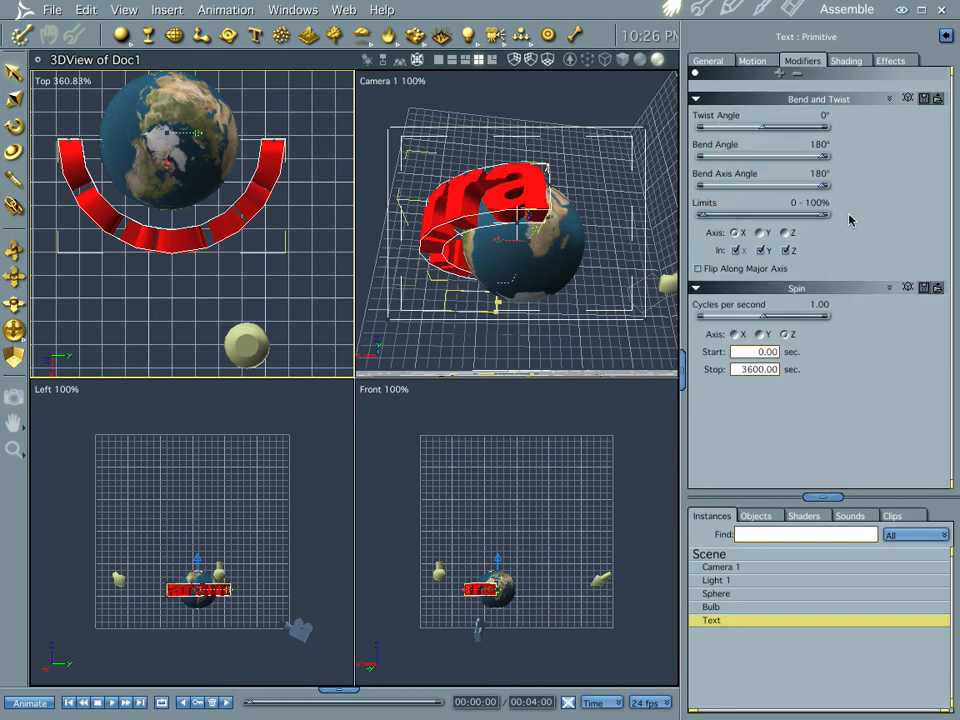
pyautogui.click(825, 308)
pyautogui.press('BackSpace')
# Set the text's spin to stop at 4 seconds and scrub the timeline forward to preview the rotation
pyautogui.click(737, 368)
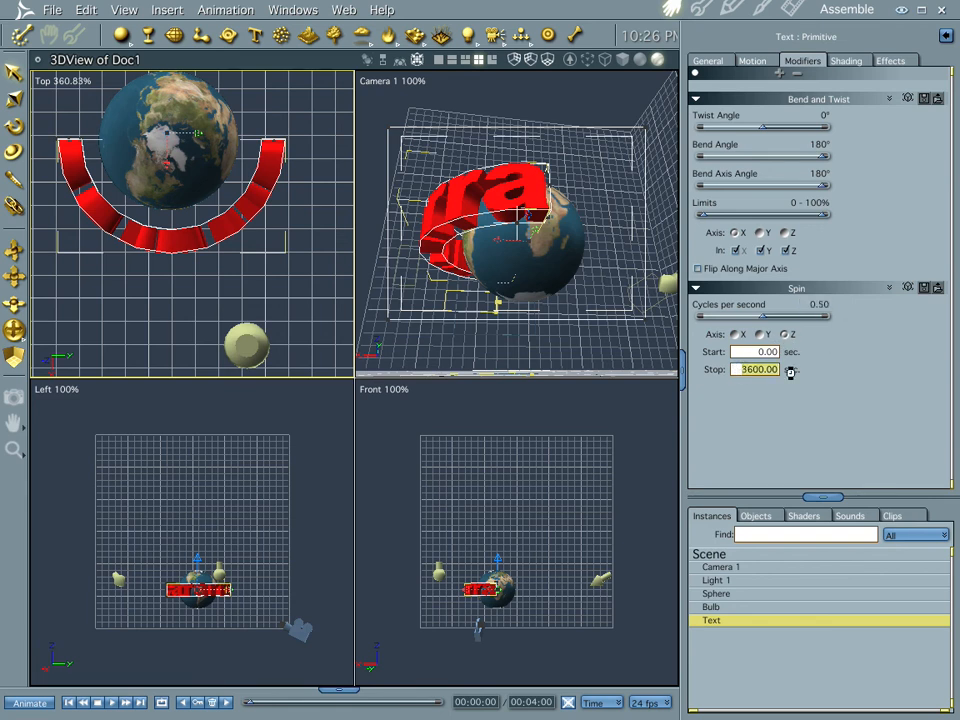
pyautogui.write('4')
pyautogui.press('Return')
pyautogui.click(252, 708)
pyautogui.moveTo(252, 708); pyautogui.dragTo(318, 708)
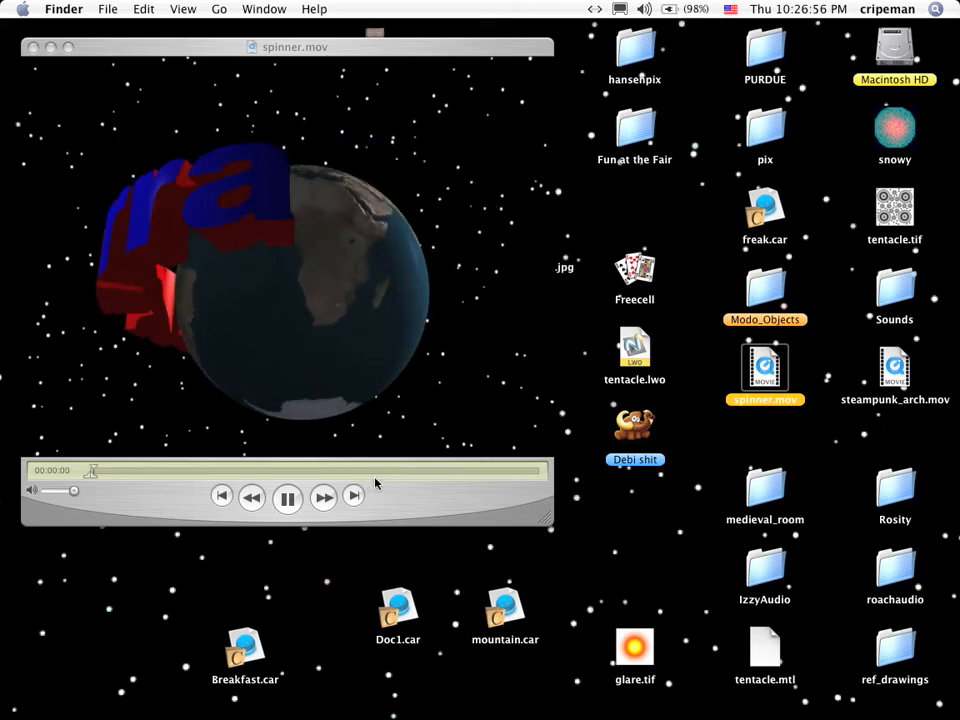
# Play the rendered spinner.mov full screen in QuickTime Player and leave full-screen playback
pyautogui.press('super+f')
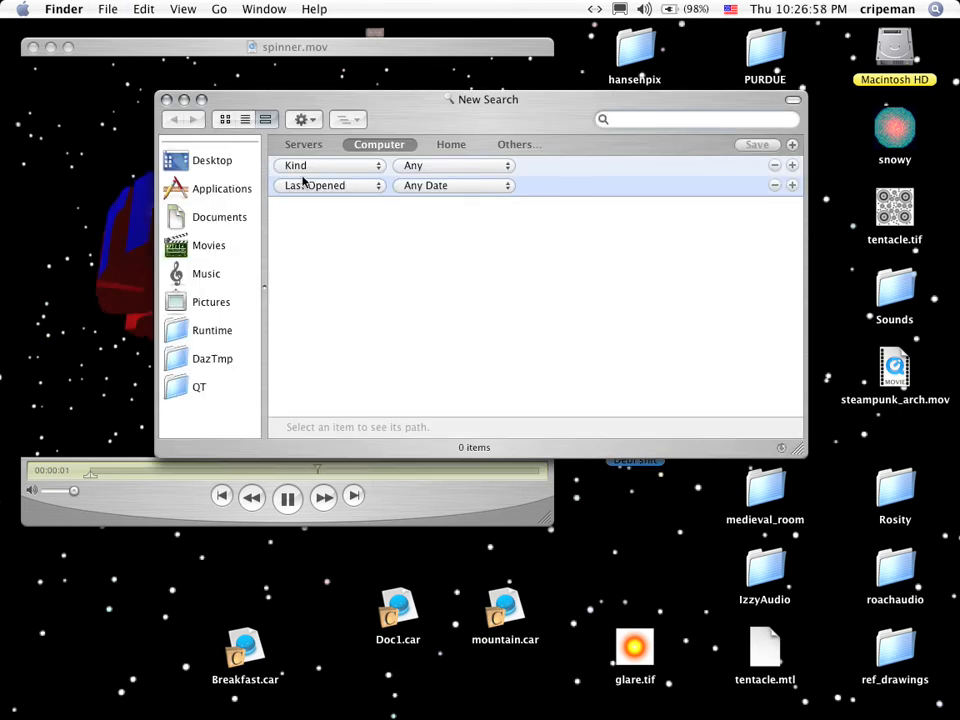
pyautogui.click(168, 101)
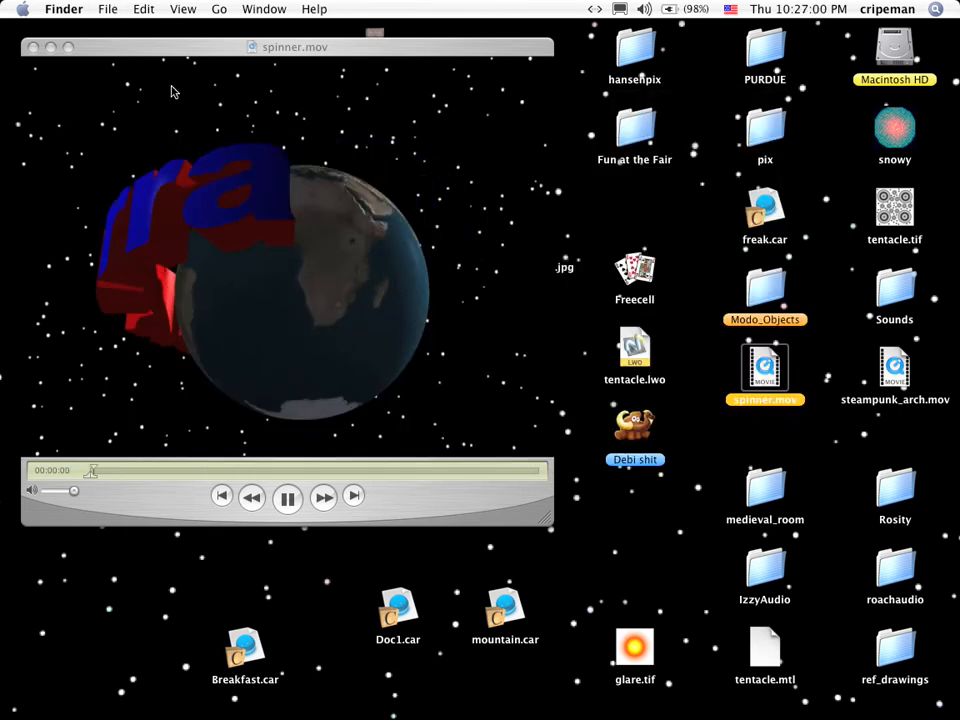
pyautogui.click(180, 52)
pyautogui.press('super+f')
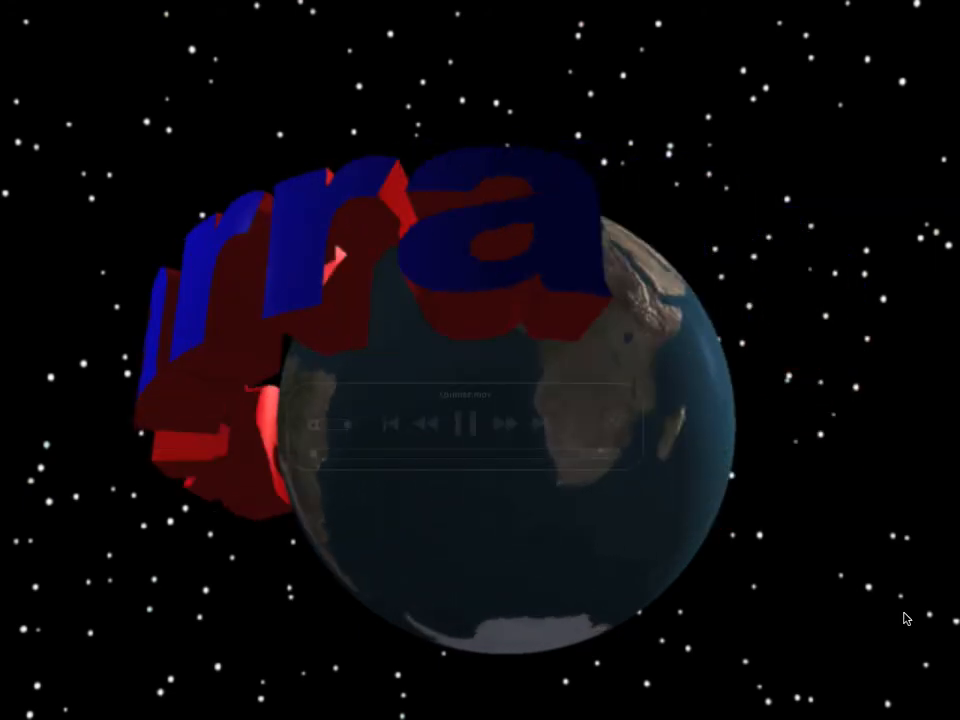
pyautogui.moveTo(902, 617)
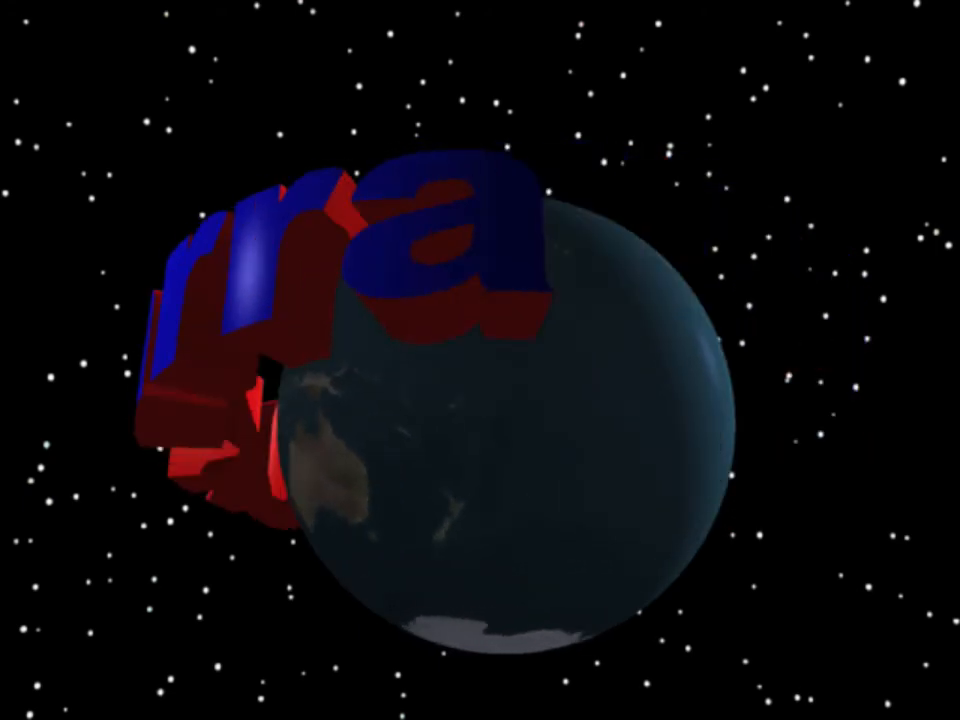
pyautogui.press('Escape')
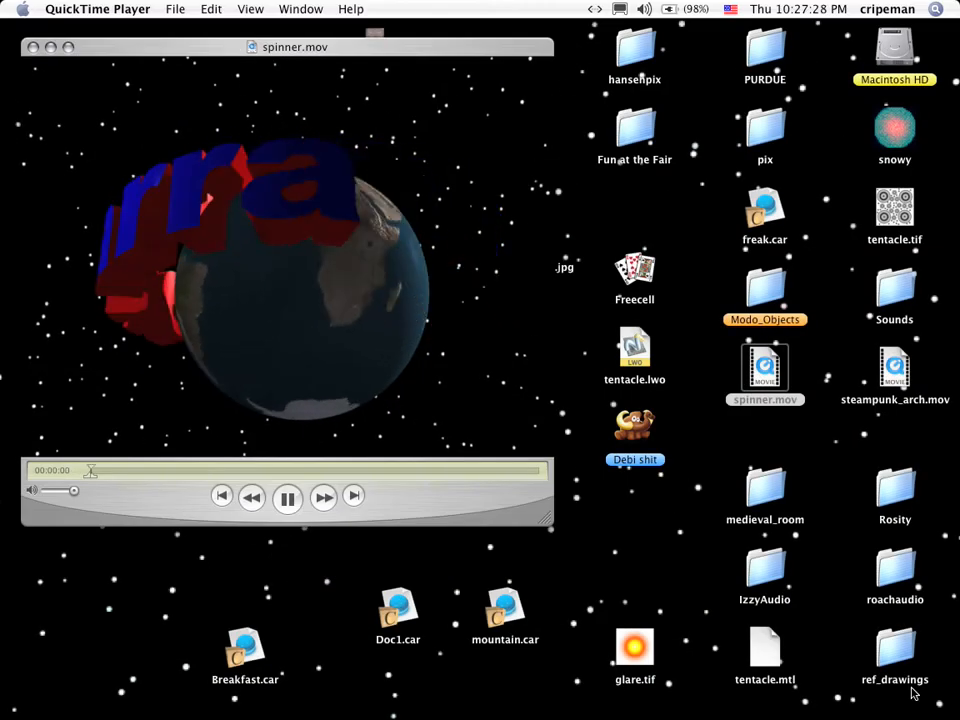
pyautogui.click(911, 688)
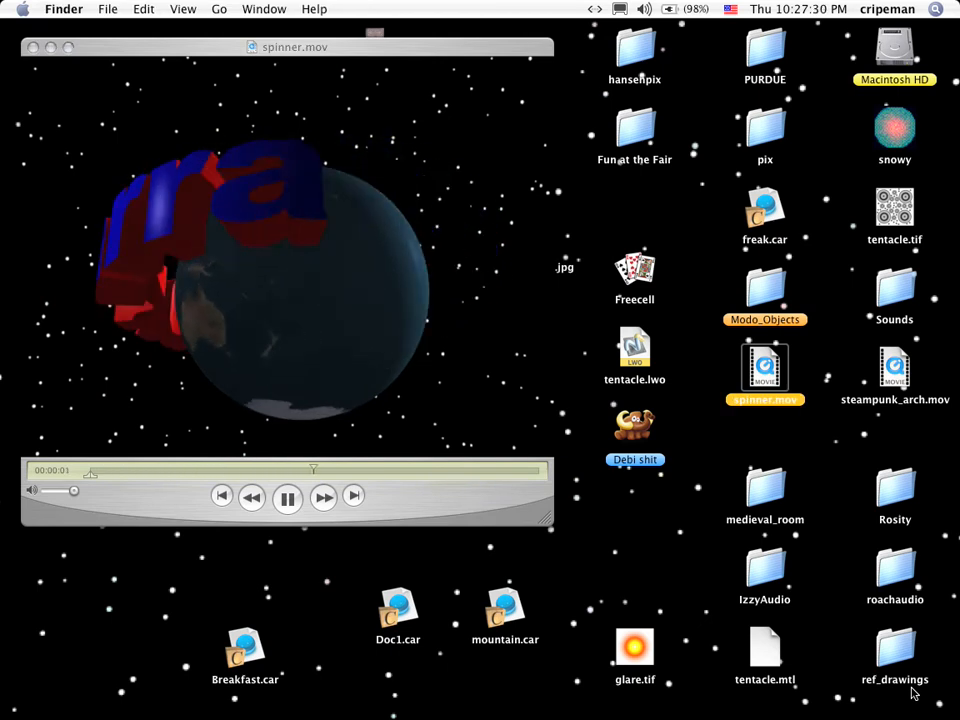
# Switch back to Carrara and change Shader 1's color to a fully saturated blue with 50% lightness
pyautogui.press('super+Tab')
pyautogui.press('super+Tab')
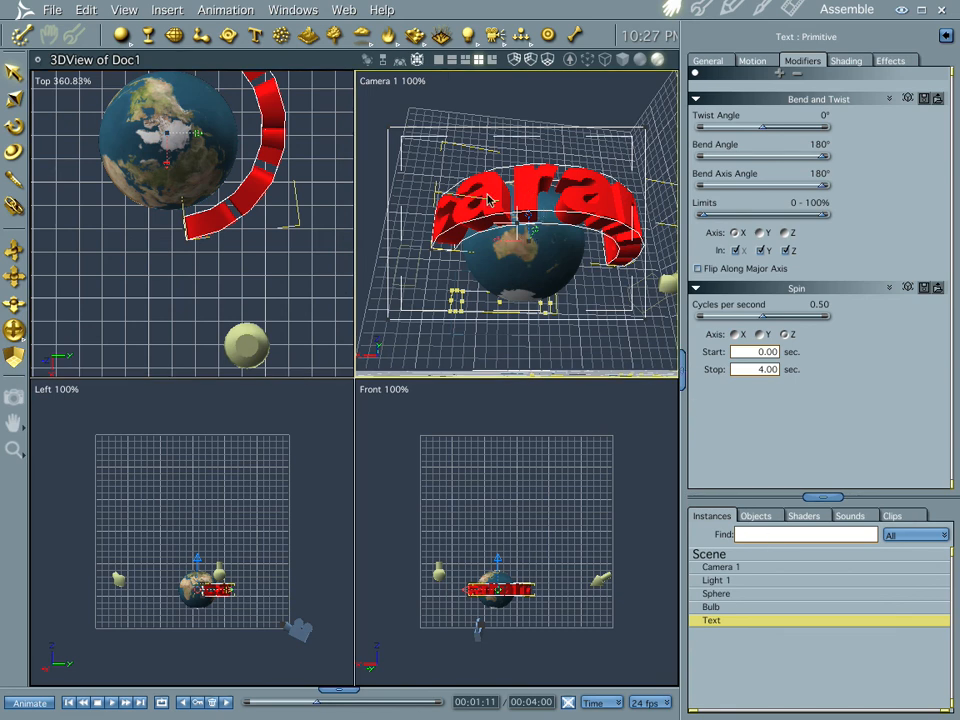
pyautogui.click(808, 516)
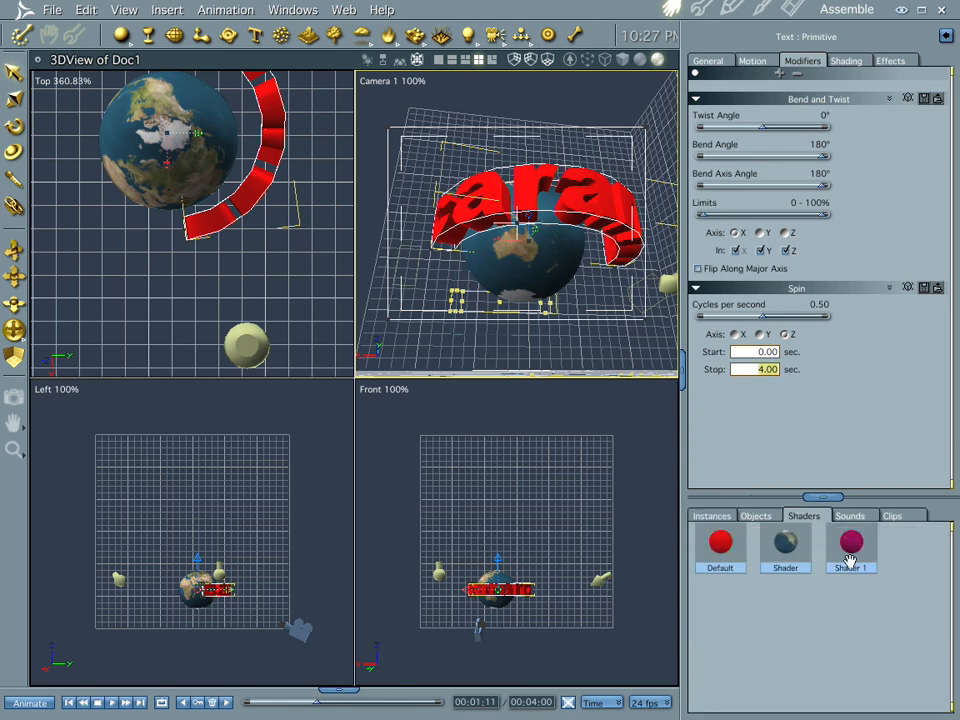
pyautogui.doubleClick(851, 543)
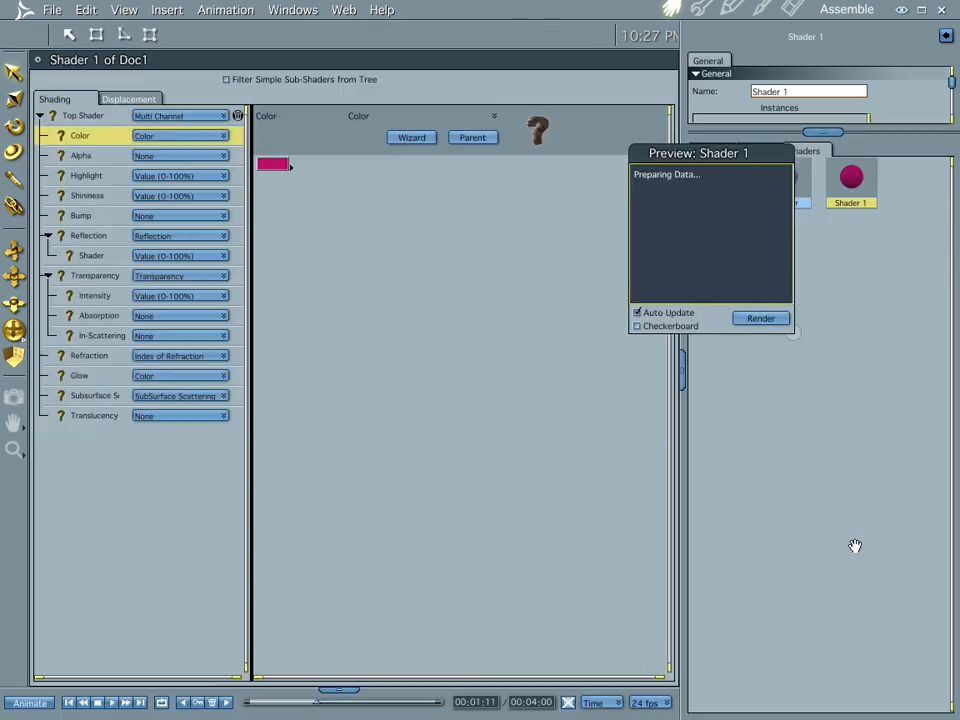
pyautogui.click(270, 166)
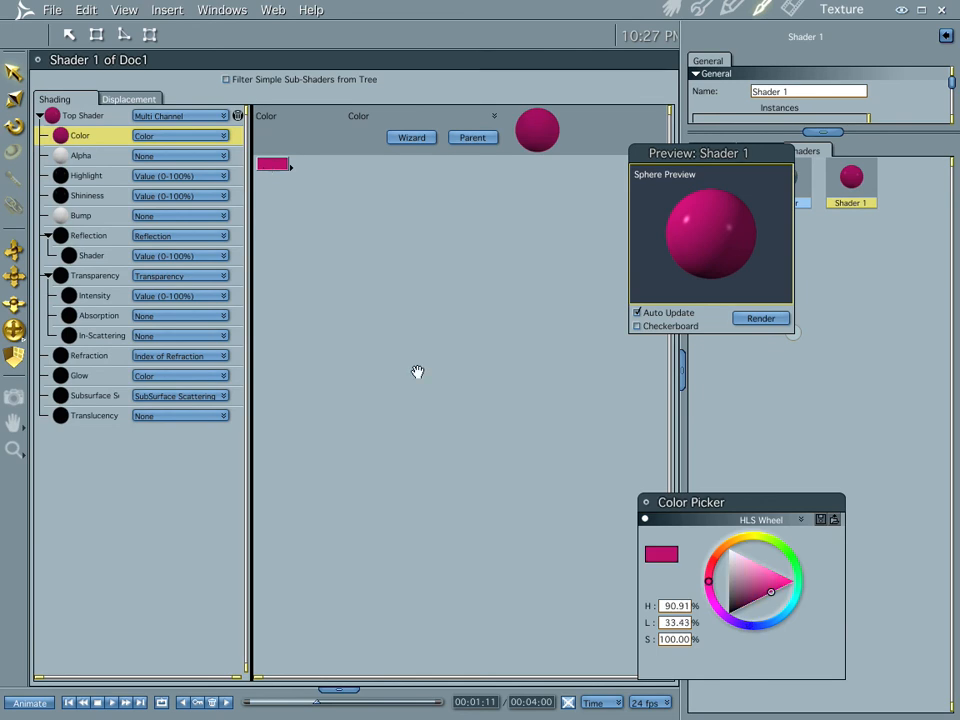
pyautogui.click(750, 626)
pyautogui.moveTo(776, 583); pyautogui.dragTo(831, 581)
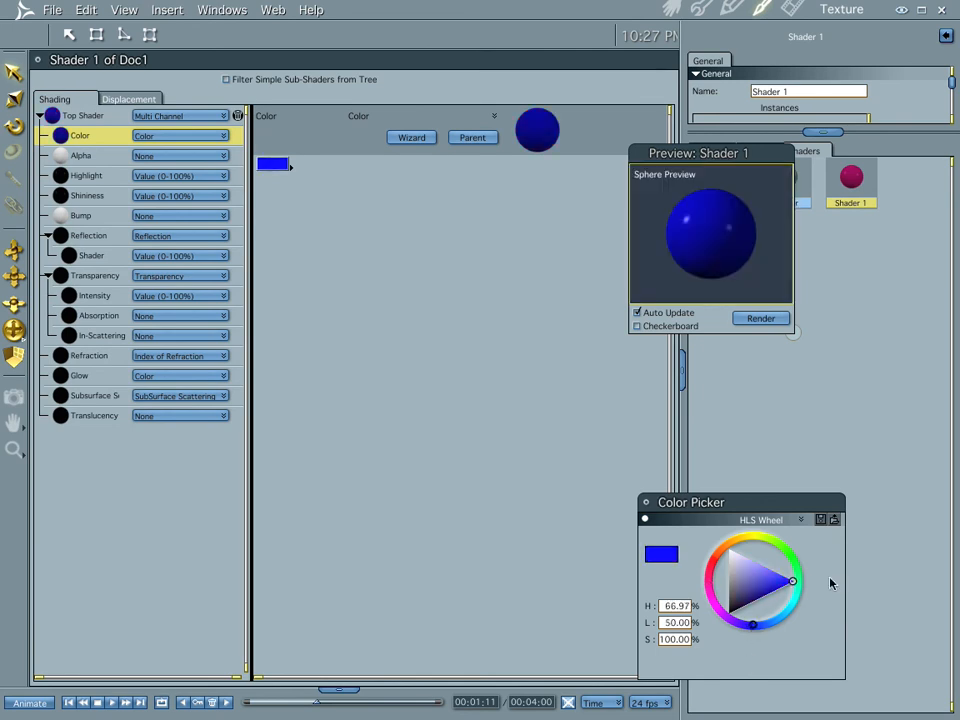
# Return to the scene, apply the blue Shader 1 to the text's front faces, and undo its extra application to the letter sides
pyautogui.click(677, 8)
pyautogui.moveTo(851, 545); pyautogui.dragTo(560, 183)
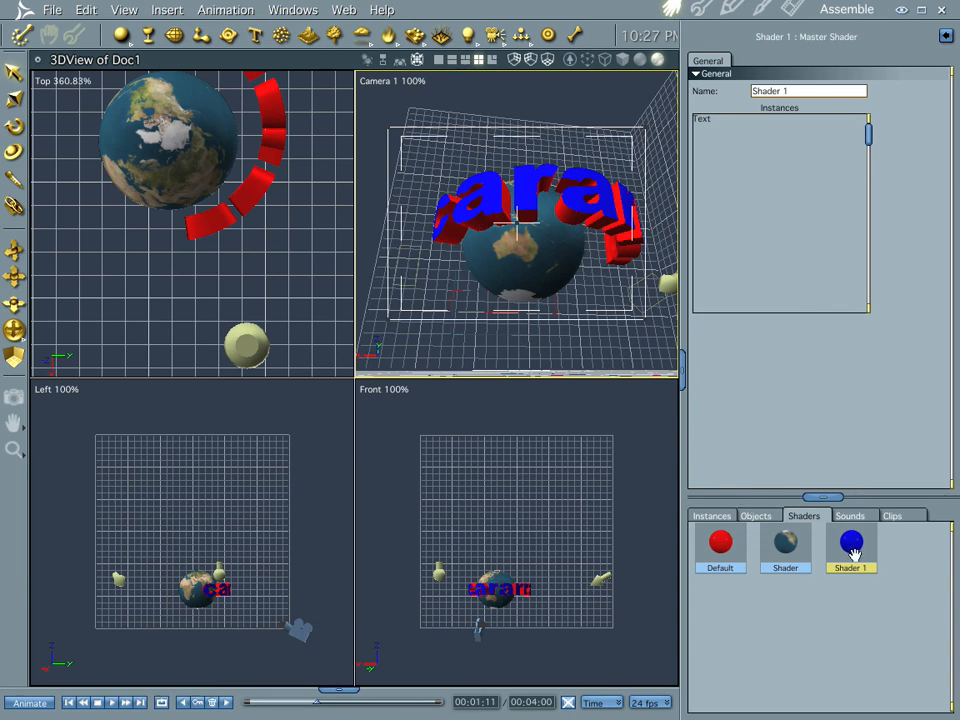
pyautogui.moveTo(577, 219); pyautogui.dragTo(575, 225)
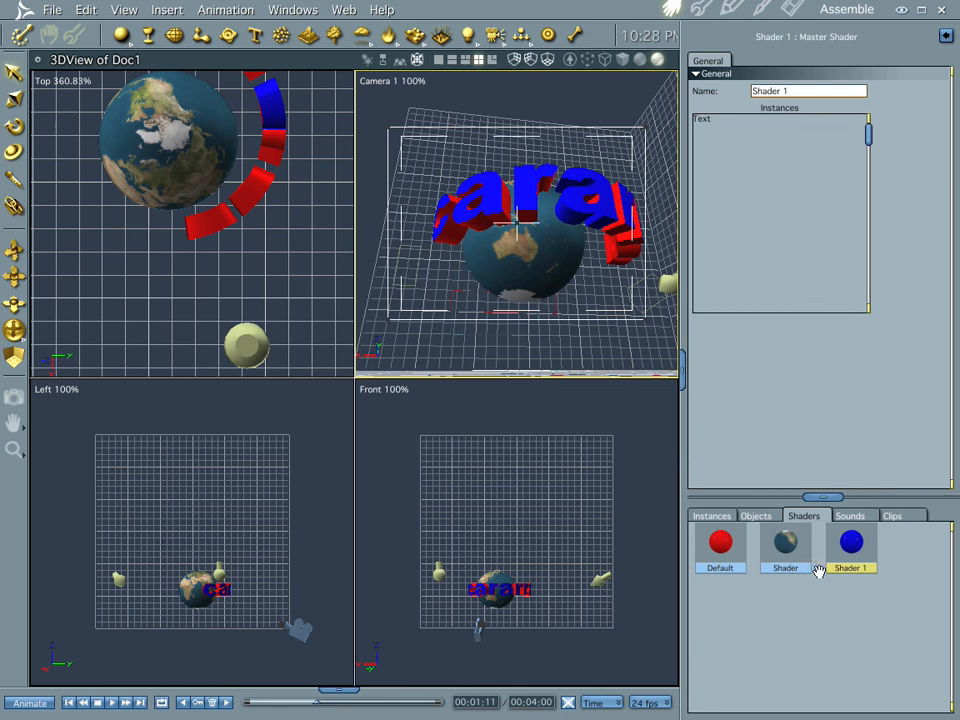
pyautogui.hotkey('ctrl', 'z')
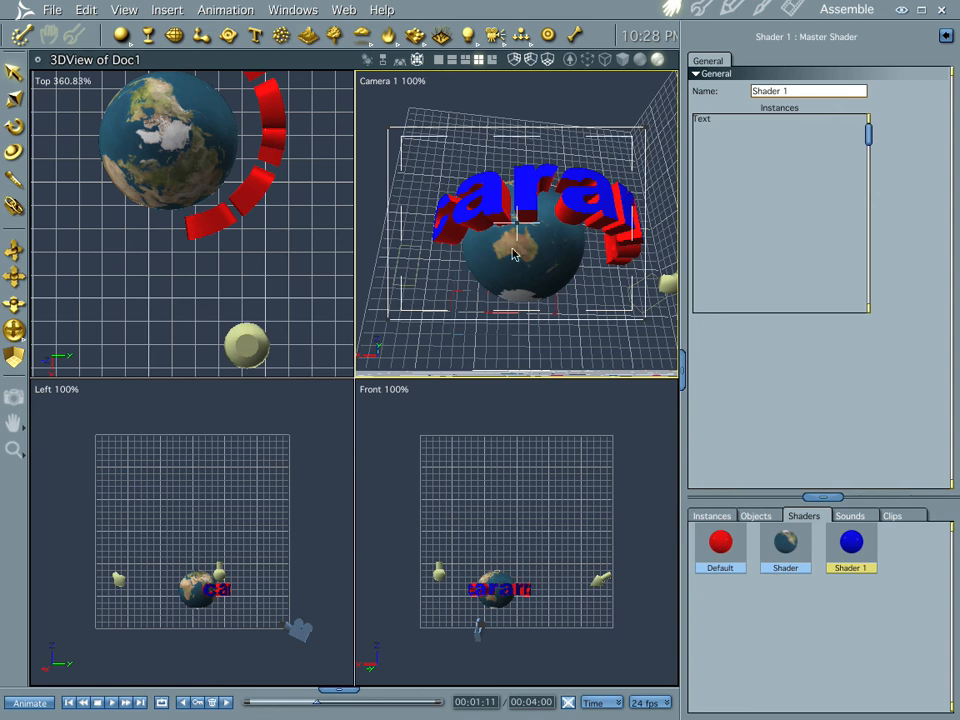
# Restrict the bulb light so that it illuminates only the text
pyautogui.click(250, 349)
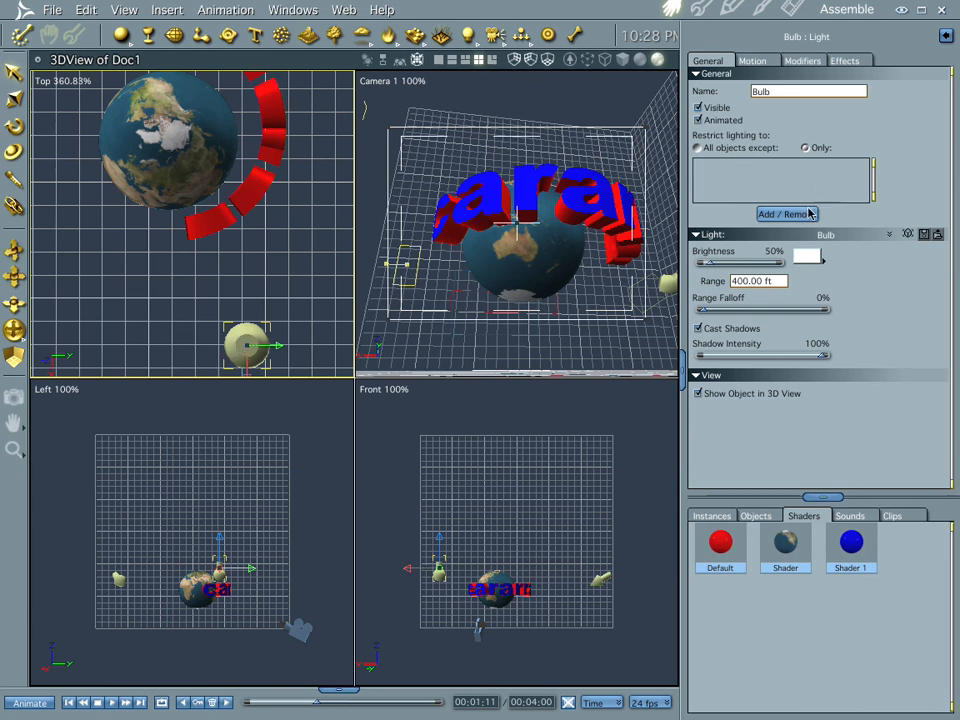
pyautogui.click(801, 214)
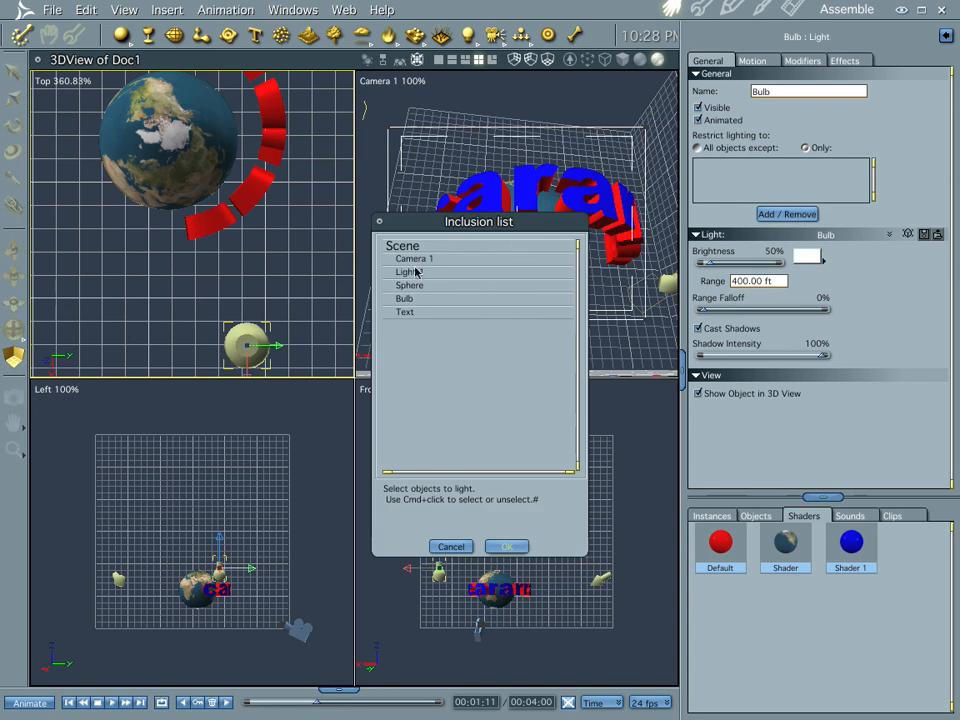
pyautogui.click(420, 314)
pyautogui.click(507, 547)
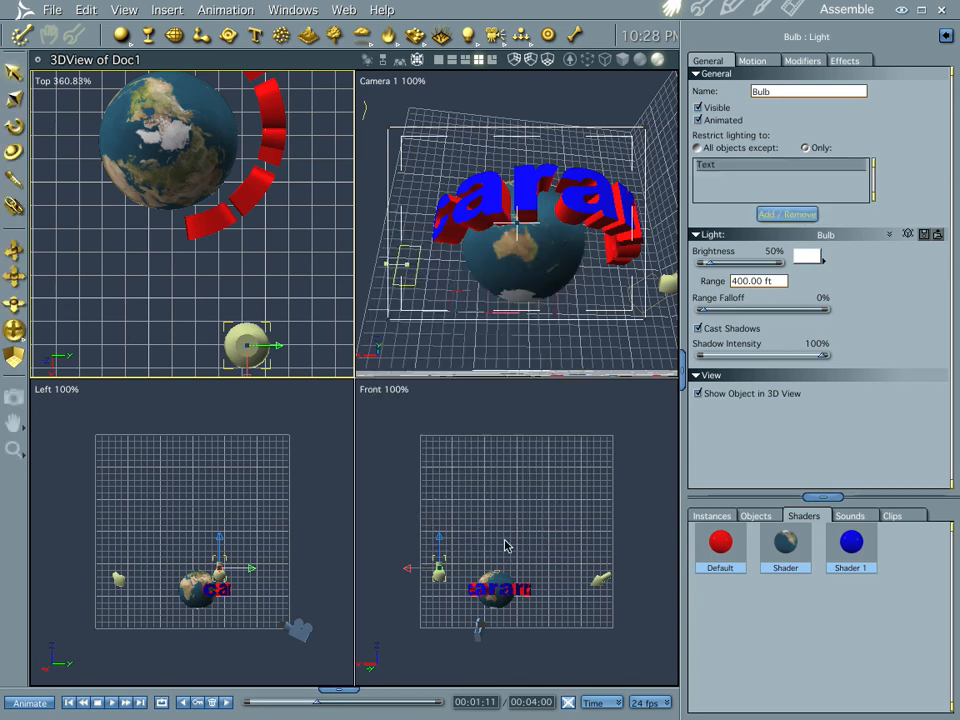
# Switch to QuickTime Player and watch the rendered spinner.mov at full-screen size
pyautogui.press('super+Tab')
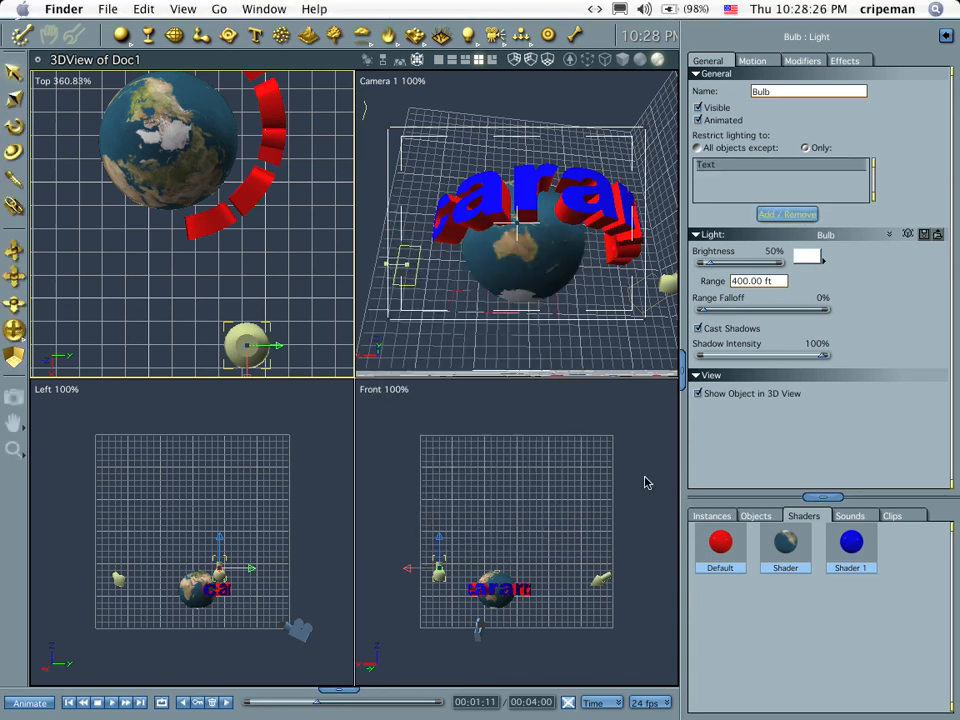
pyautogui.press('super+Tab')
pyautogui.press('super+Tab')
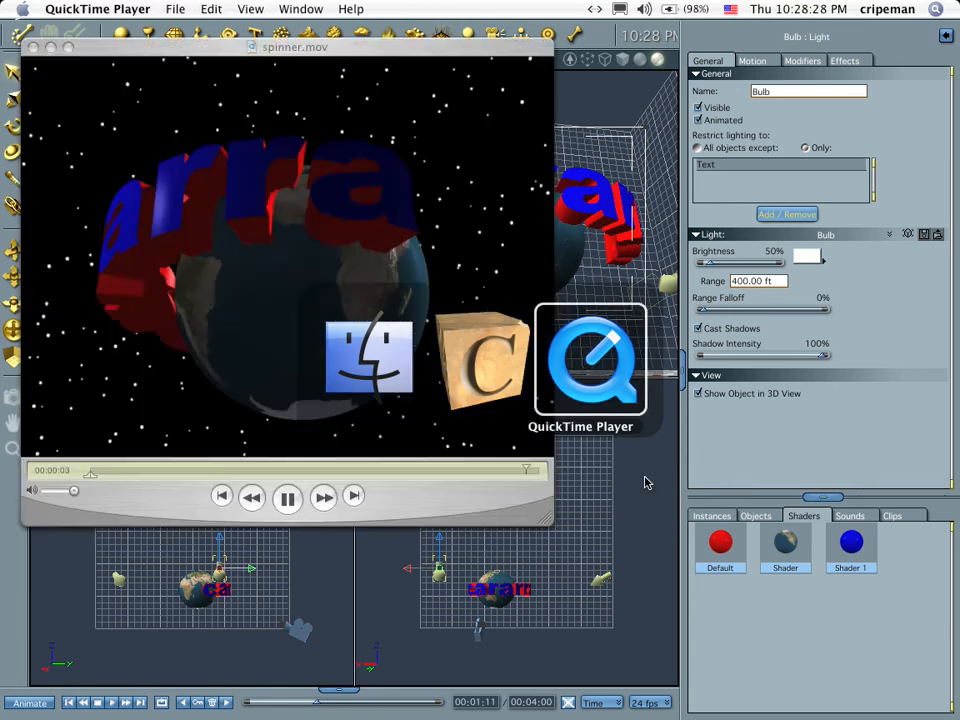
pyautogui.press('super+Tab')
pyautogui.press('super+f')
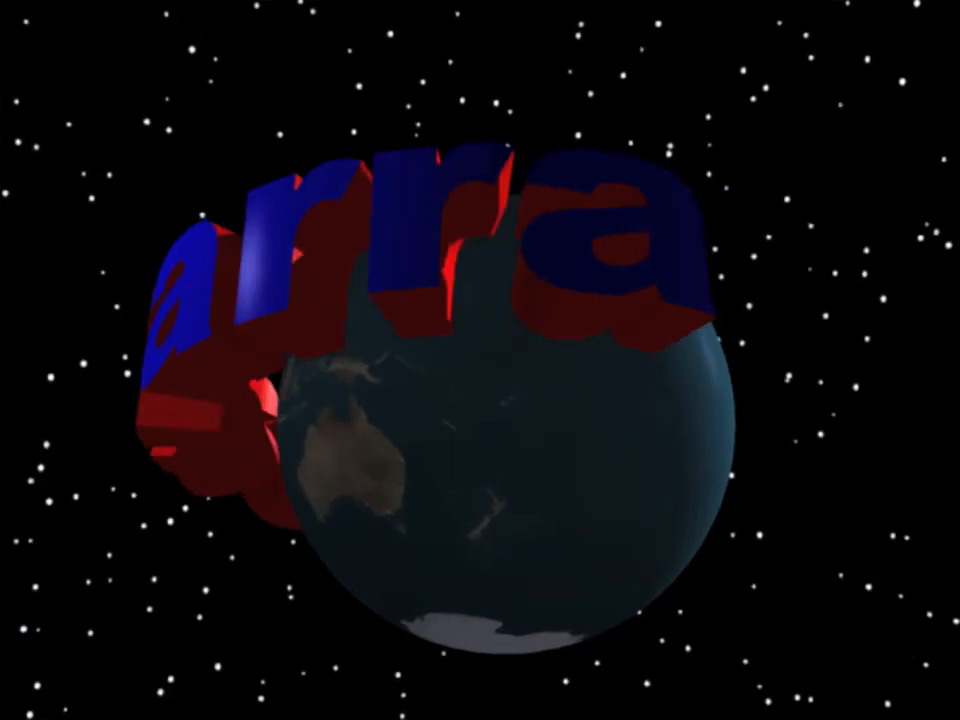